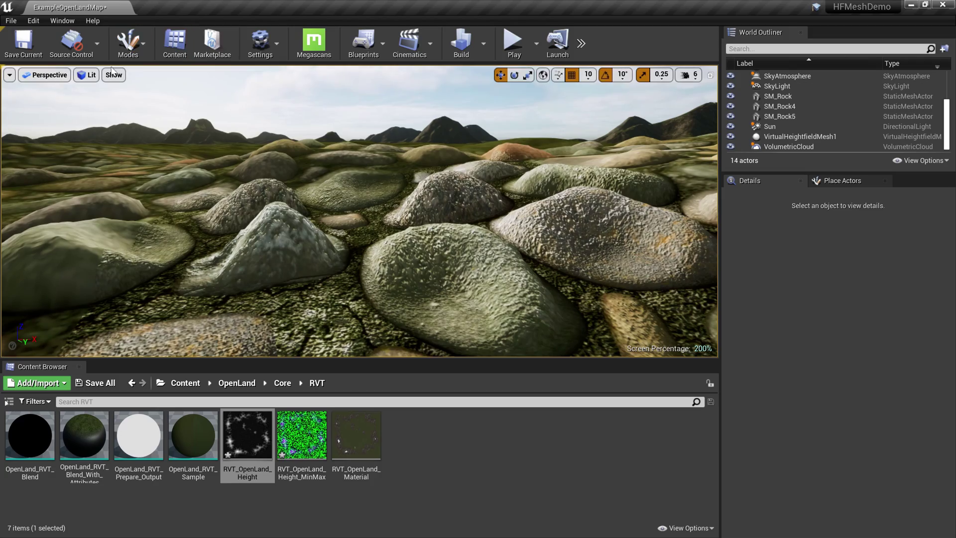
Step: View the terrain in Brush Wireframe mode and compare it with VirtualHeightfieldMesh1 hidden and shown
key("alt+1")
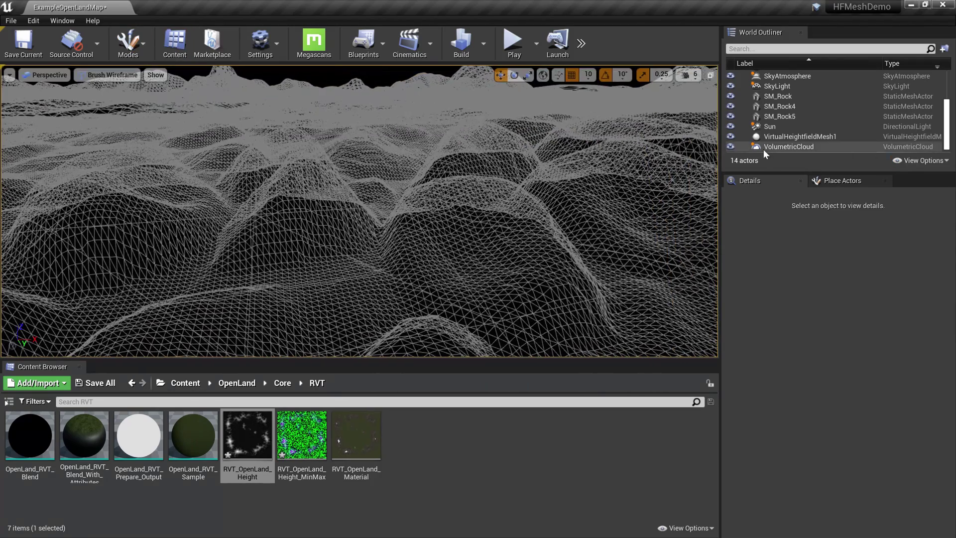
double_click(793, 137)
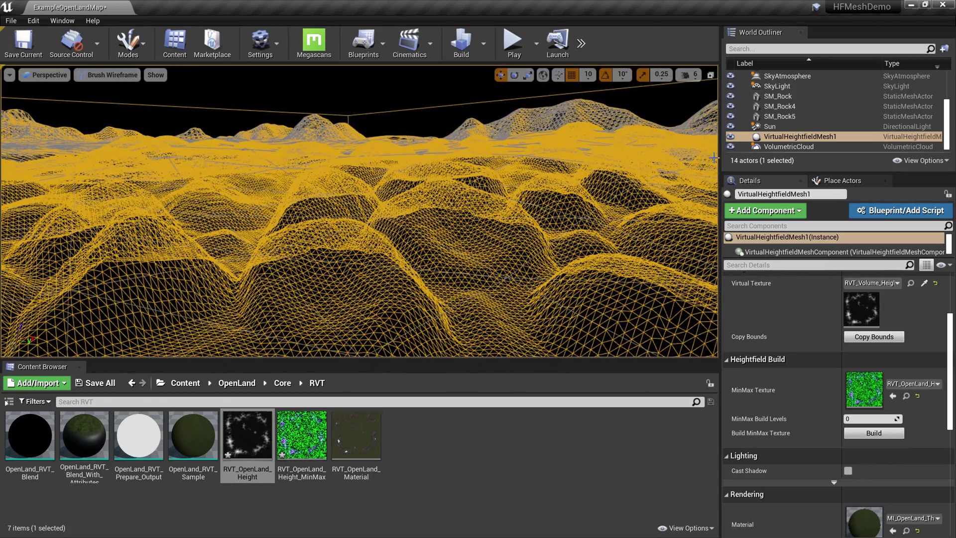
left_click(730, 137)
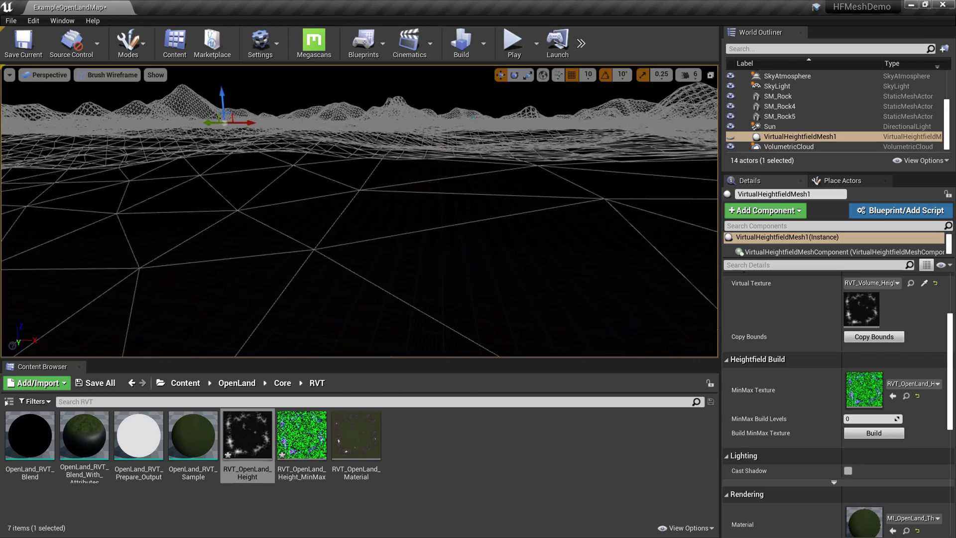
right_click_drag(360, 211, 473, 230)
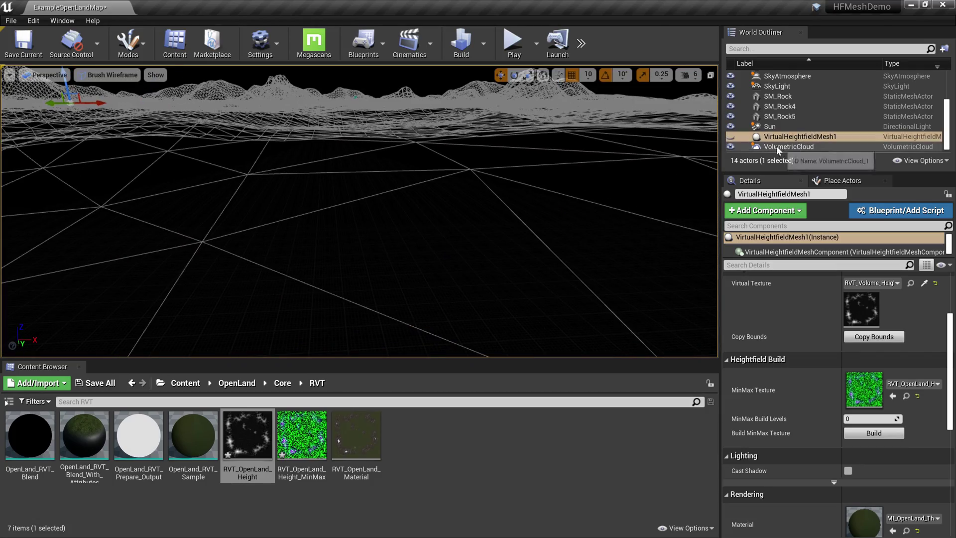
left_click(730, 136)
mouse_move(530, 155)
right_mouse_down()
mouse_move(455, 156)
mouse_move(478, 204)
mouse_move(543, 234)
mouse_move(529, 119)
mouse_move(530, 154)
right_mouse_up()
left_click(812, 141)
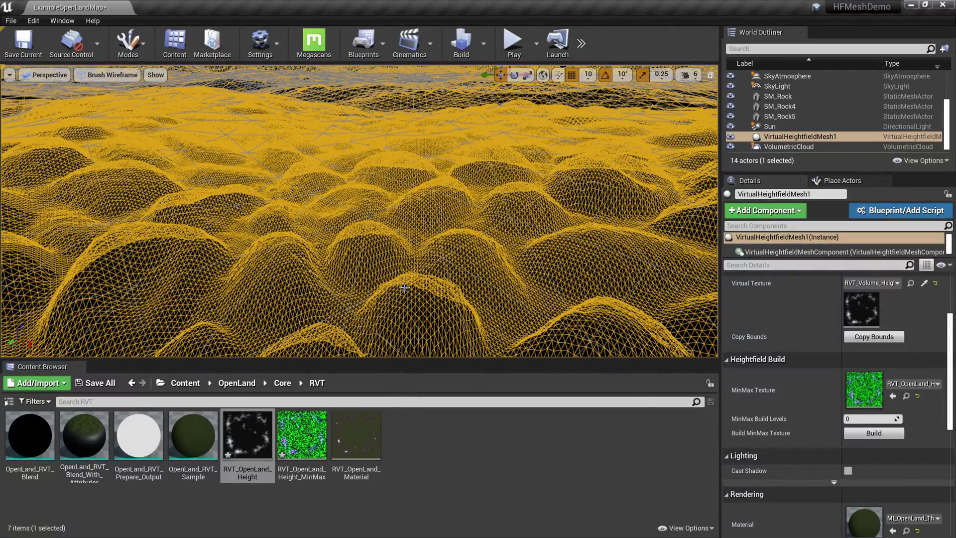
Step: Set the RVT_OpenLand_Height texture's size of the virtual texture in tiles to 8 (256 tiles)
mouse_move(259, 454)
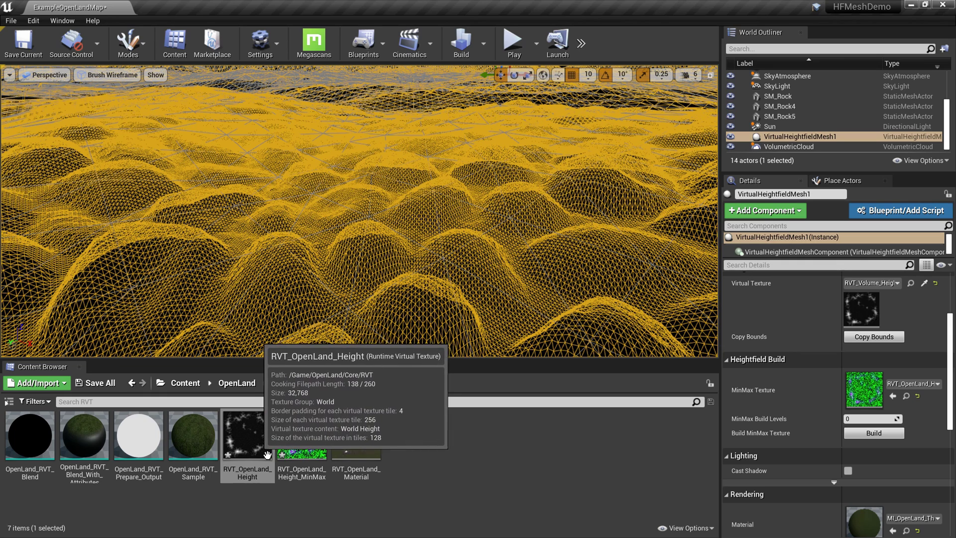
double_click(273, 457)
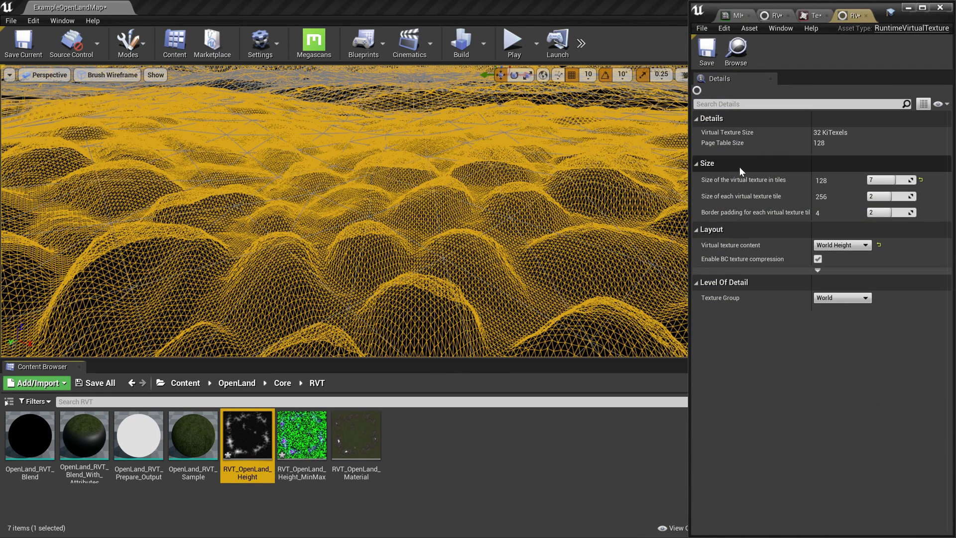
left_click_drag(875, 10, 788, 54)
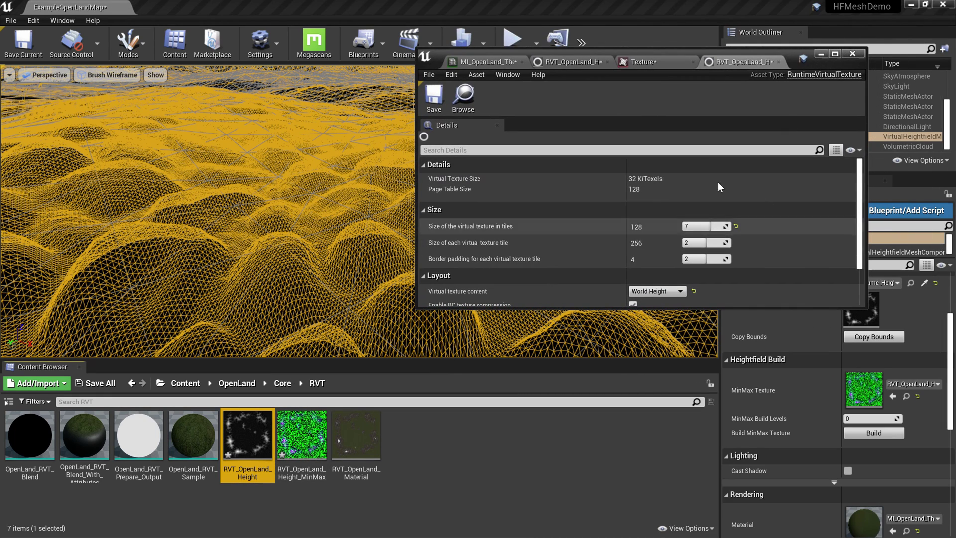
left_click_drag(670, 50, 747, 22)
mouse_move(794, 199)
left_mouse_down()
mouse_move(773, 199)
mouse_move(790, 199)
left_mouse_up()
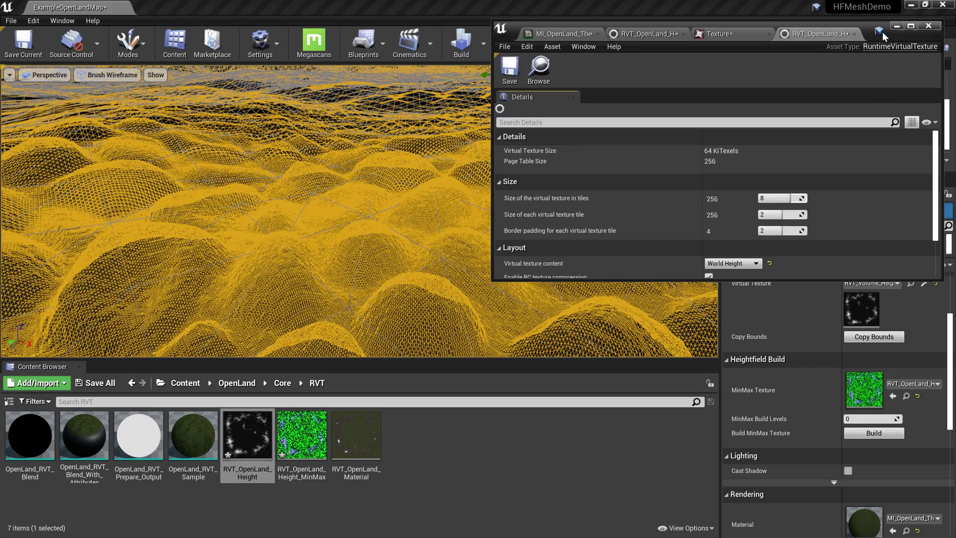
left_click(896, 26)
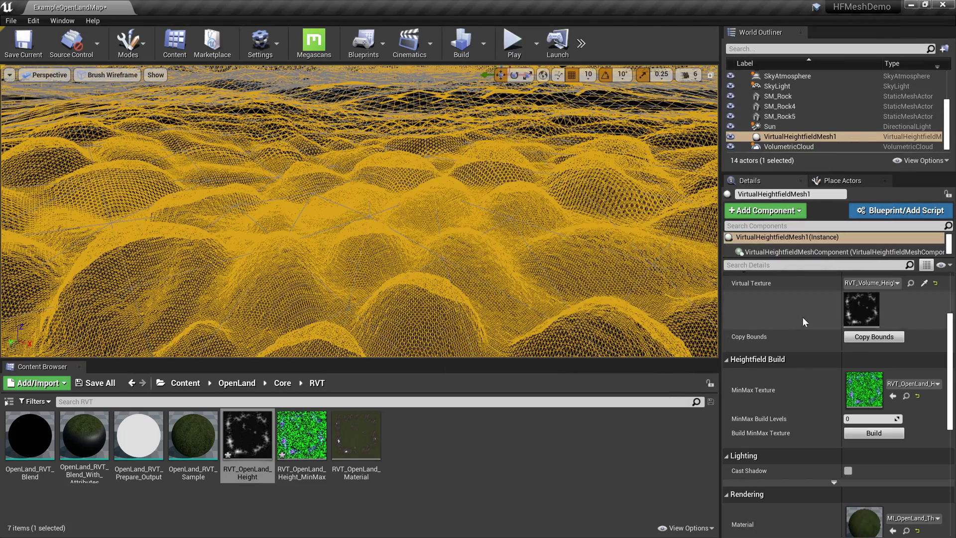
Step: Examine the heightfield mesh's LOD rendering settings against the wireframe terrain and return the viewport to Lit mode
scroll(803, 317, "down", 3)
right_click_drag(503, 250, 490, 160)
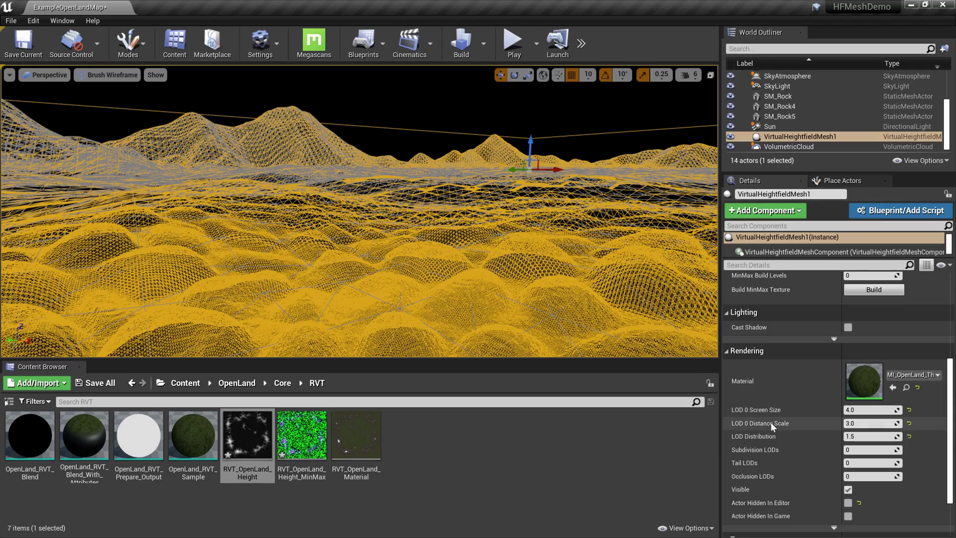
mouse_move(770, 424)
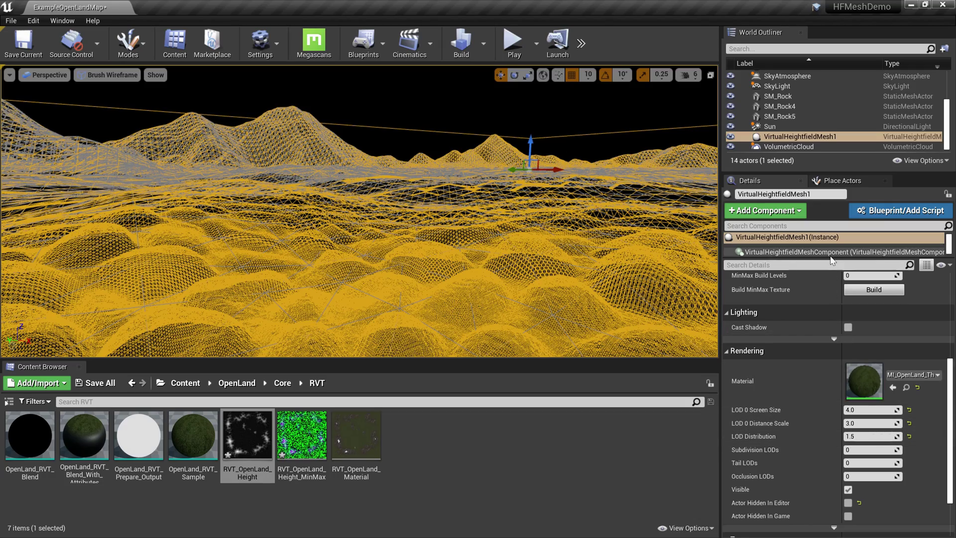
right_click_drag(468, 220, 485, 325)
left_click(113, 75)
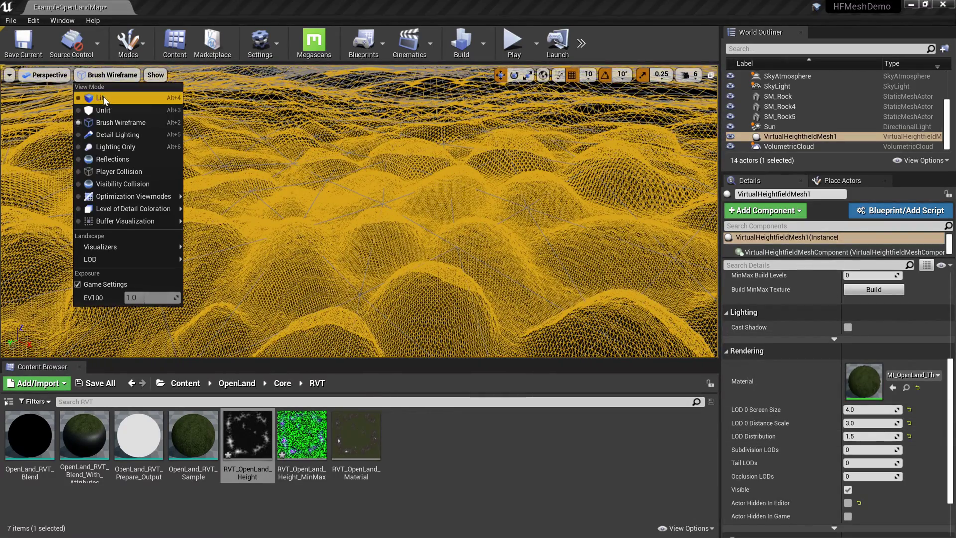
left_click(100, 99)
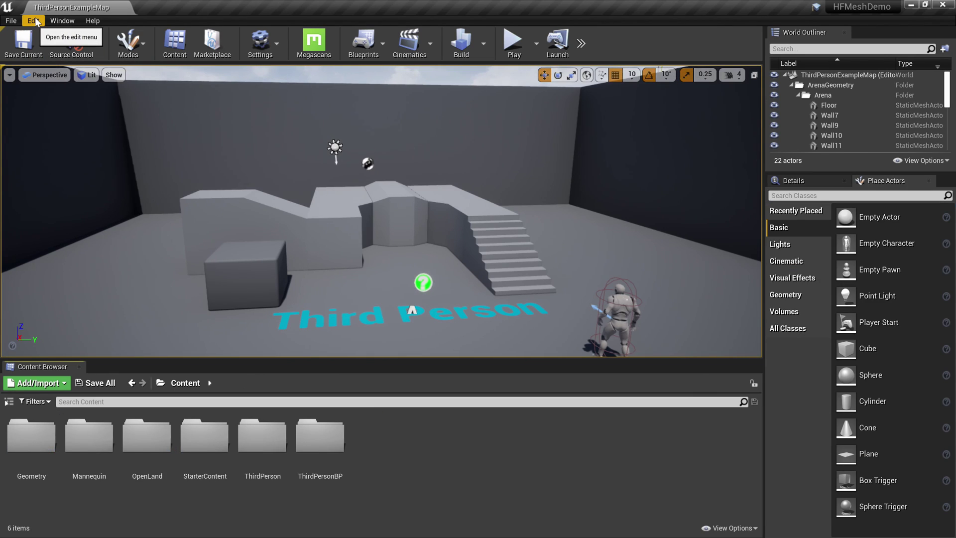
Step: Enable virtual texture support in the project's rendering settings
left_click(34, 21)
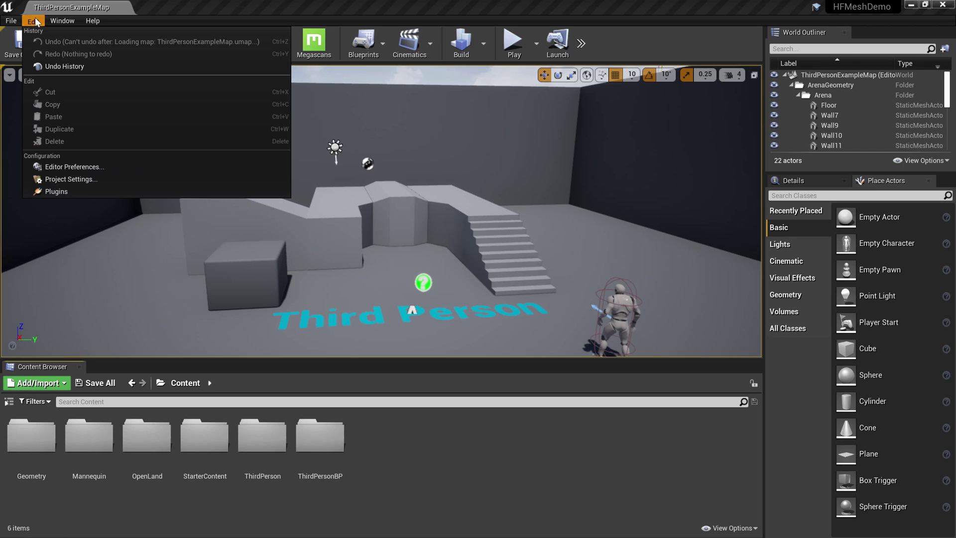
left_click(74, 180)
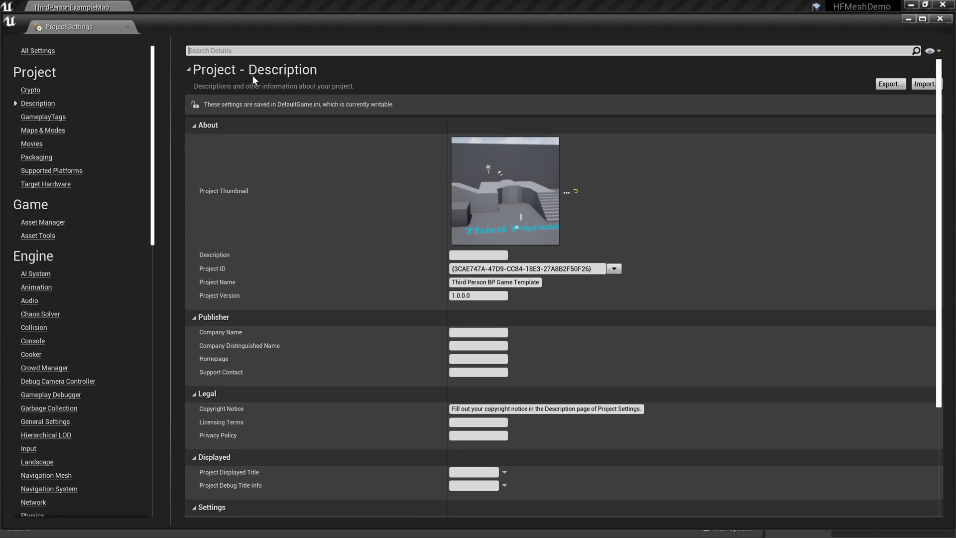
type("virtu")
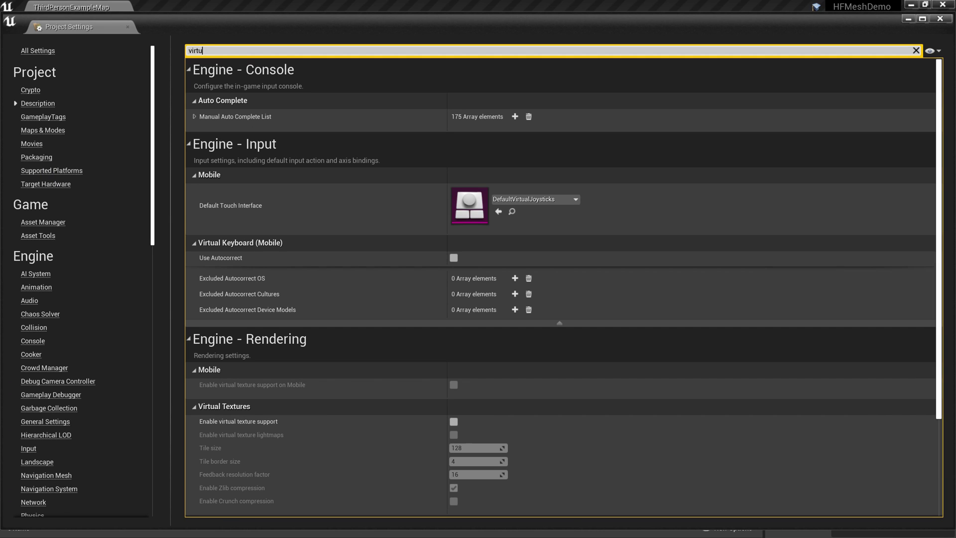
type("al")
scroll(198, 386, "down", 3)
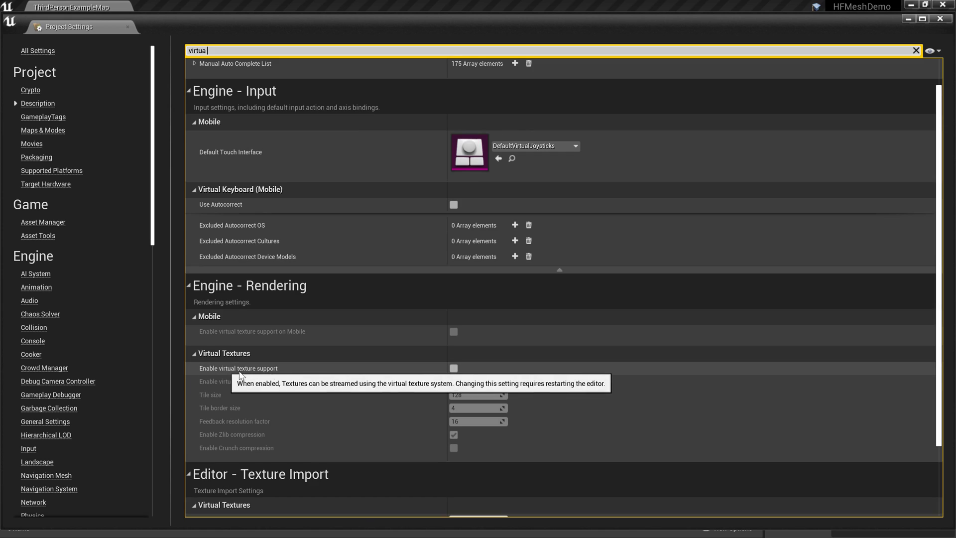
left_click(454, 369)
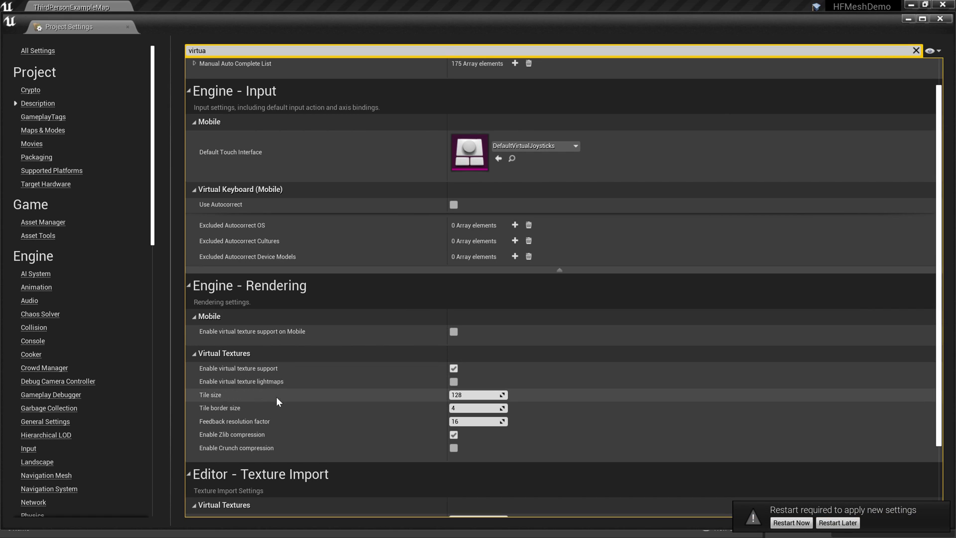
left_click(940, 19)
Step: Enable the Virtual Heightfield Mesh plugin and restart the editor
left_click(34, 21)
left_click(73, 192)
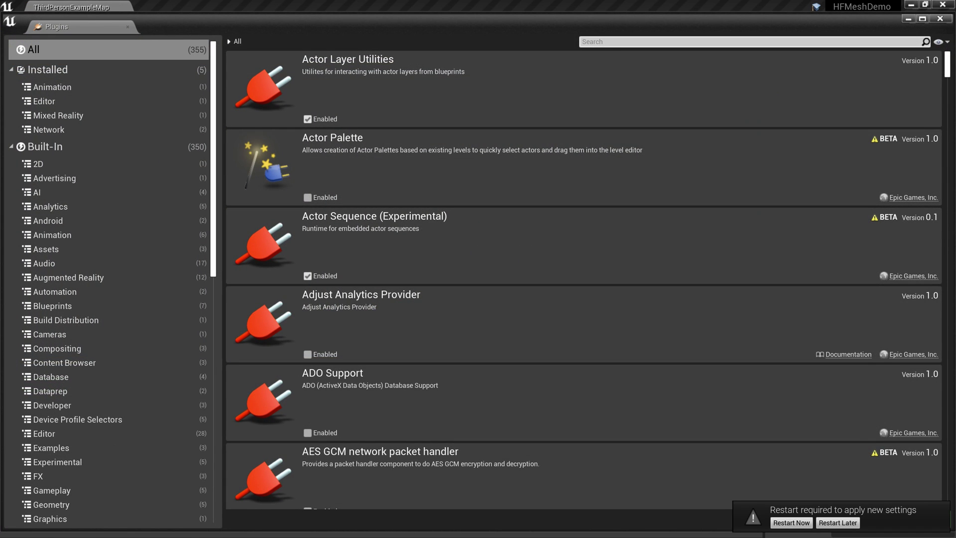
type("heig")
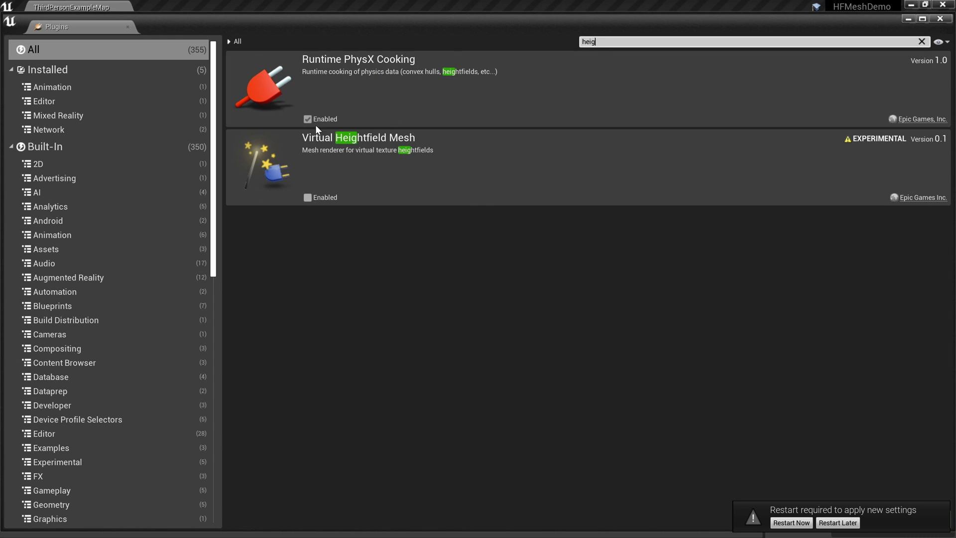
left_click(313, 199)
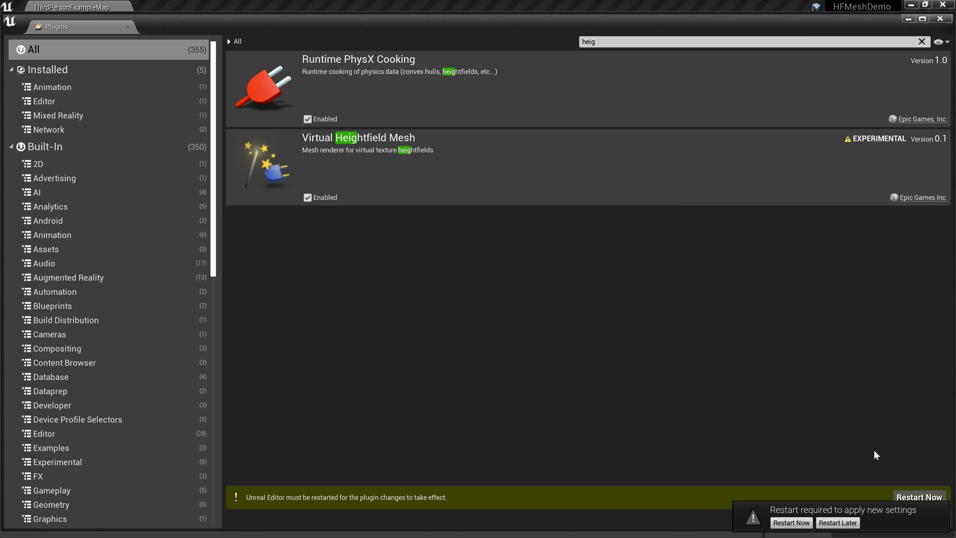
left_click(792, 522)
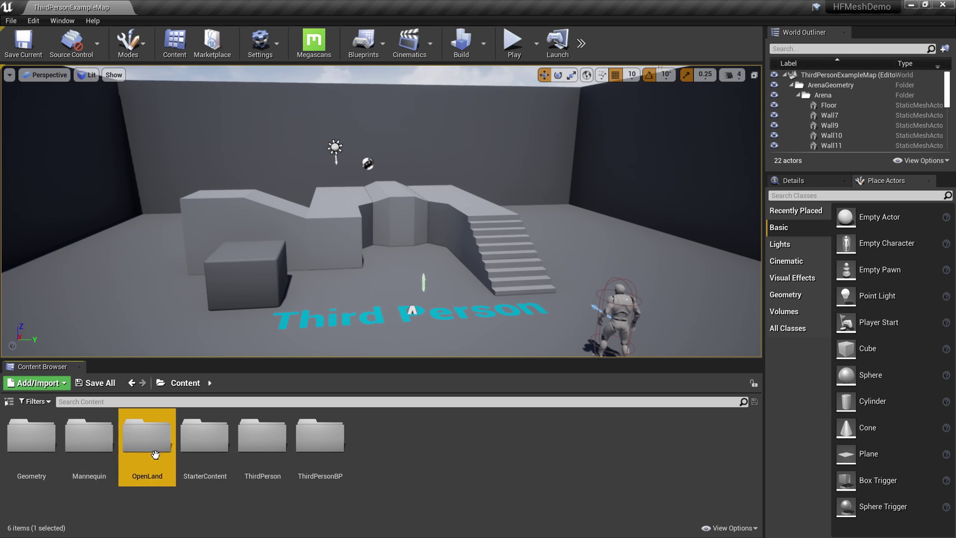
Step: Open the ExampleOpenLandMap level from the OpenLand Maps folder
double_click(159, 448)
double_click(167, 470)
double_click(109, 446)
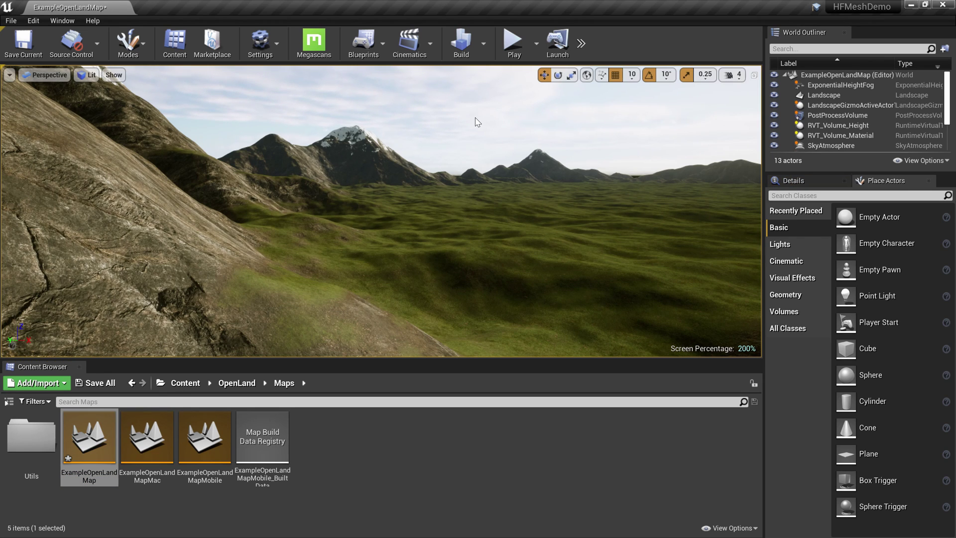
Step: Inspect the level's RVT_Volume_Height and RVT_Volume_Material actors and view the material volume's details
right_click_drag(437, 238, 389, 234)
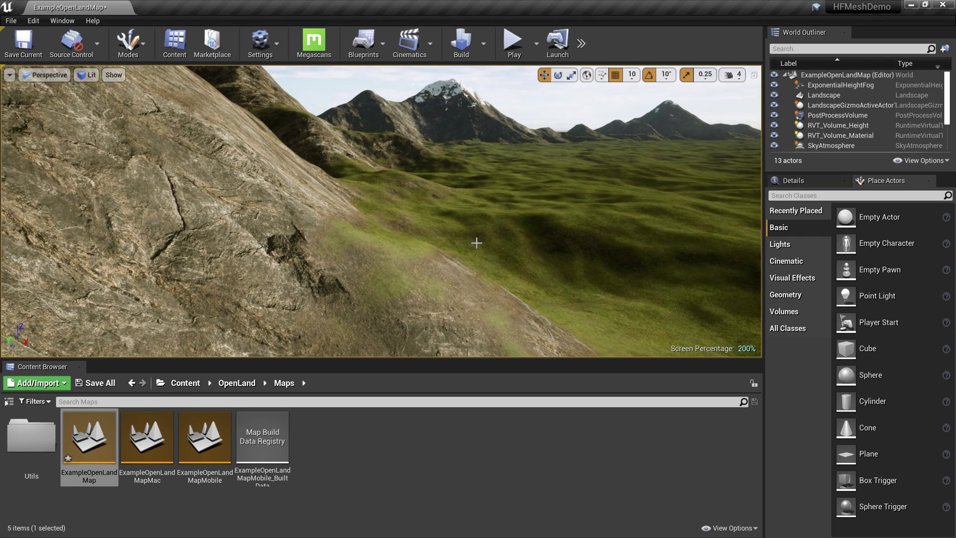
left_click(838, 125)
left_click(841, 136)
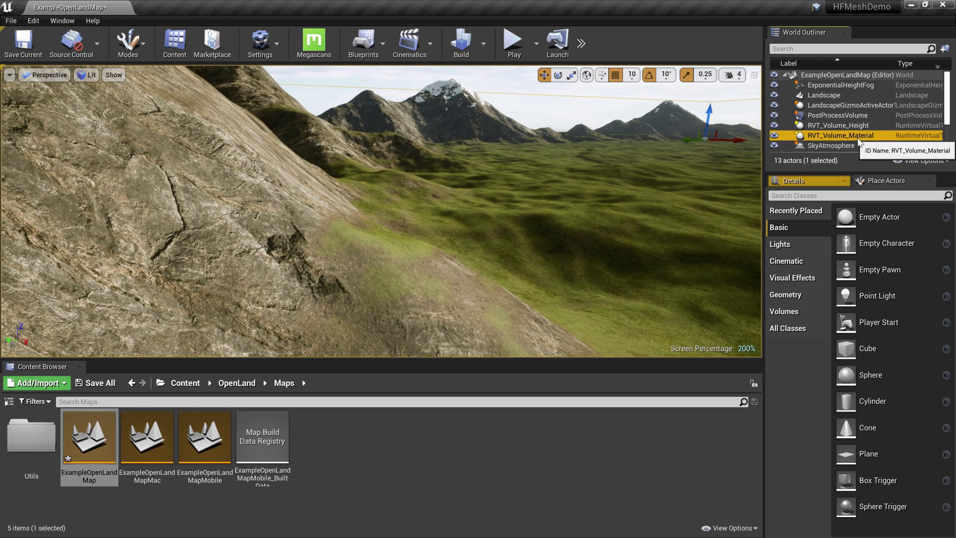
left_click(817, 181)
double_click(841, 136)
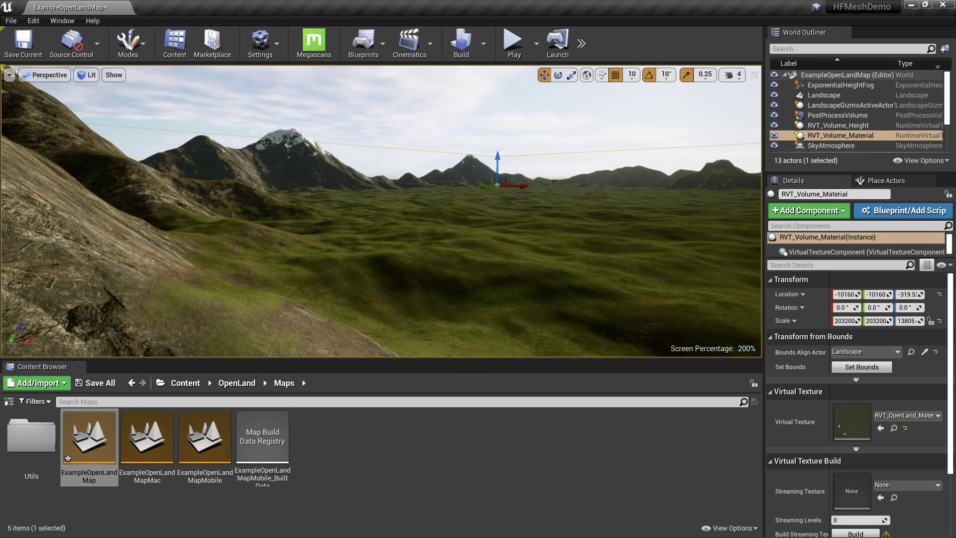
Step: Enable Use RVT Cache in the Landscape's material instance and check the terrain in the viewport
left_click(824, 95)
scroll(862, 423, "down", 5)
double_click(863, 465)
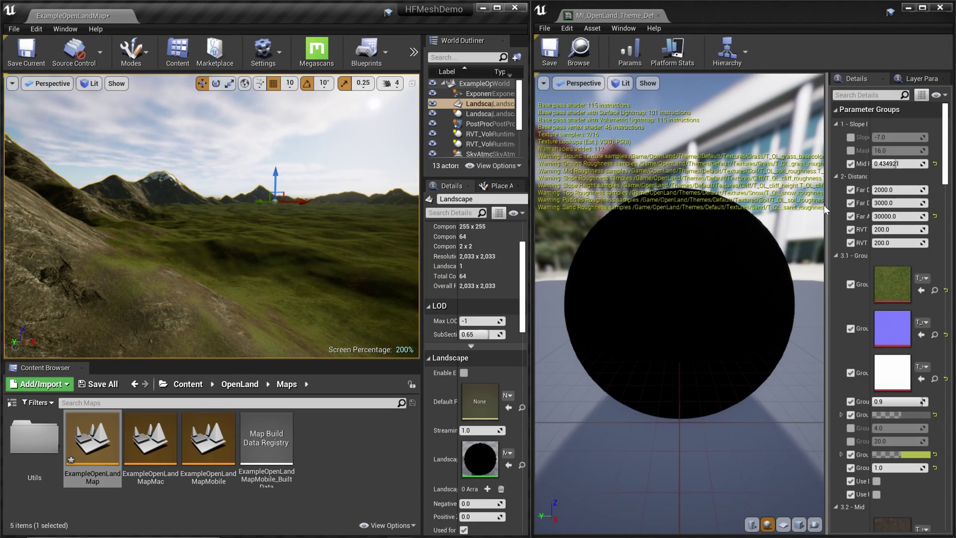
left_click_drag(829, 198, 723, 103)
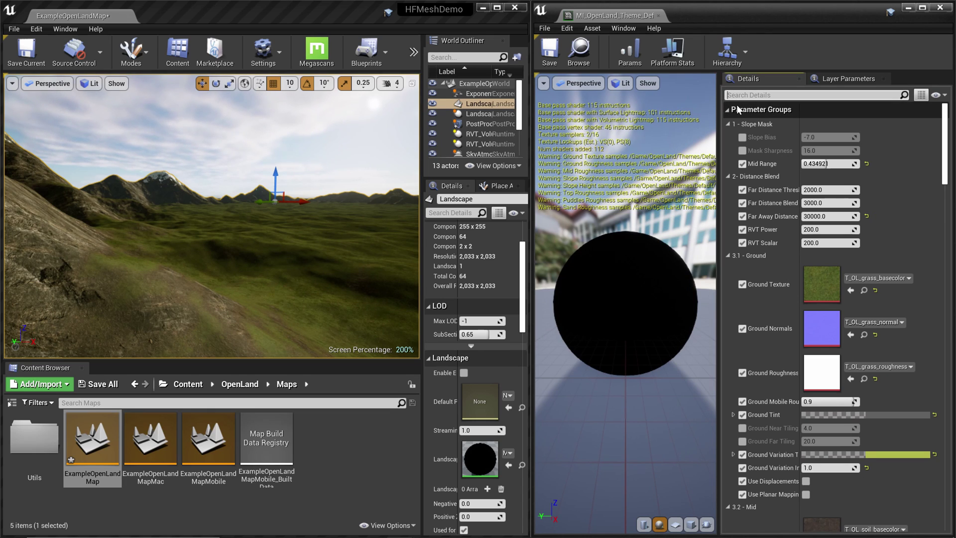
type("RVT")
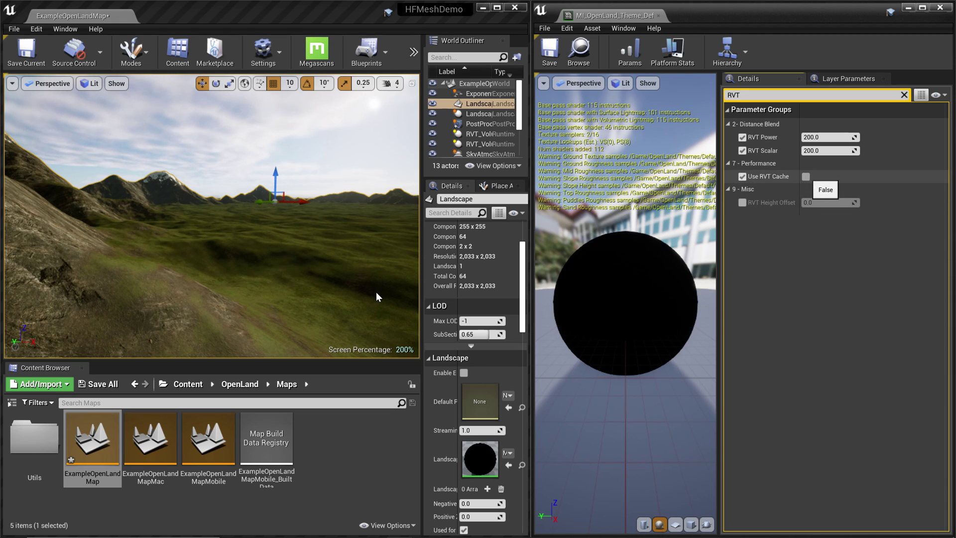
left_click(805, 176)
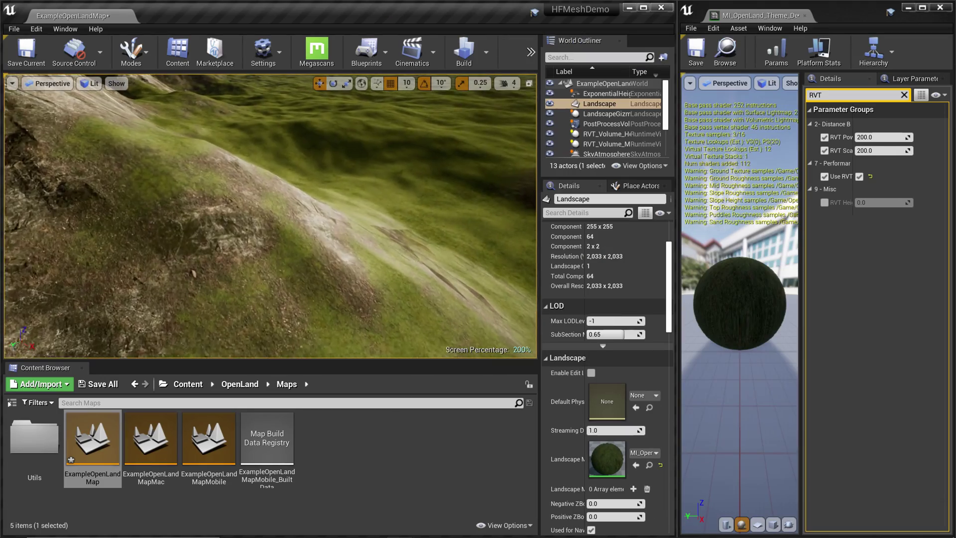
right_click_drag(493, 313, 515, 321)
right_click_drag(281, 212, 280, 211)
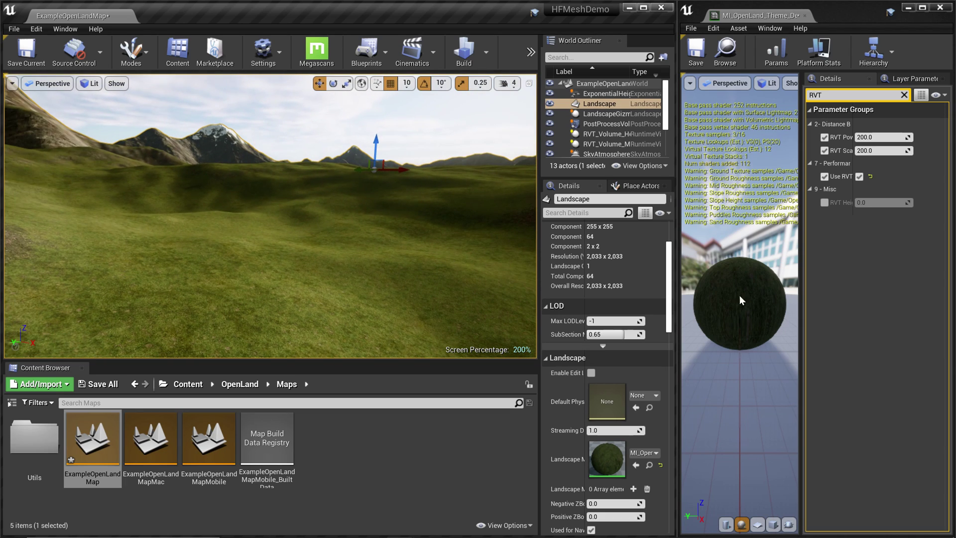
Step: Place a Virtual Heightfield Mesh actor in the level and show its details
left_click_drag(677, 259, 856, 261)
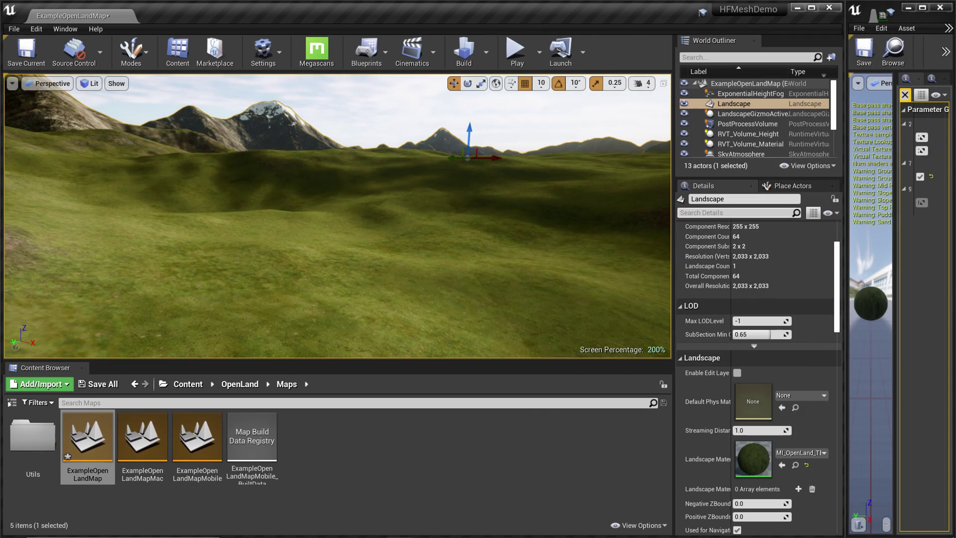
left_click_drag(673, 188, 637, 184)
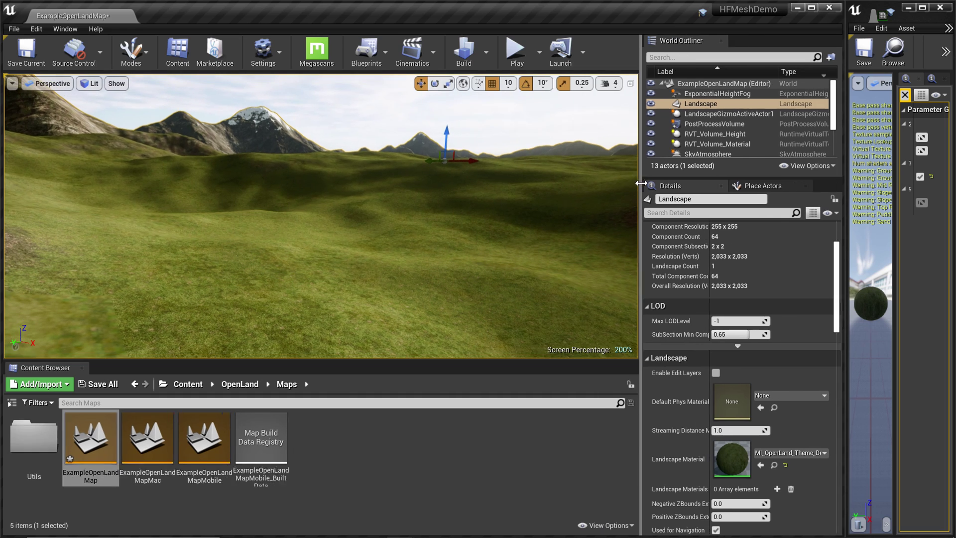
left_click(777, 188)
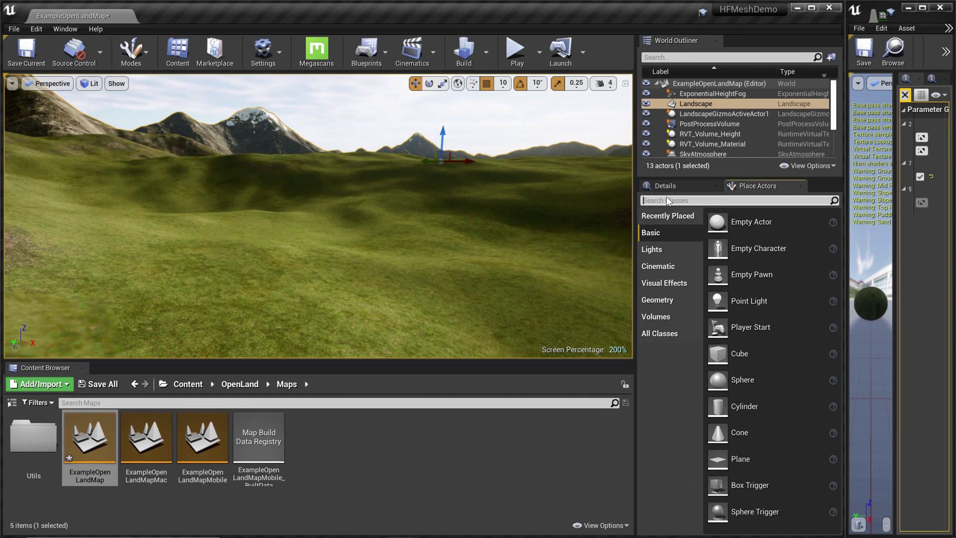
type("Vir")
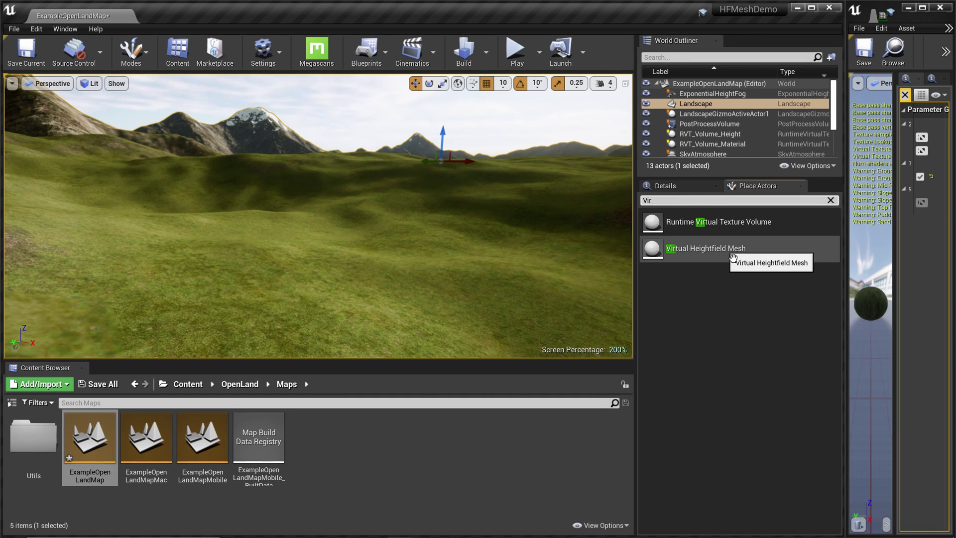
left_click_drag(717, 249, 395, 207)
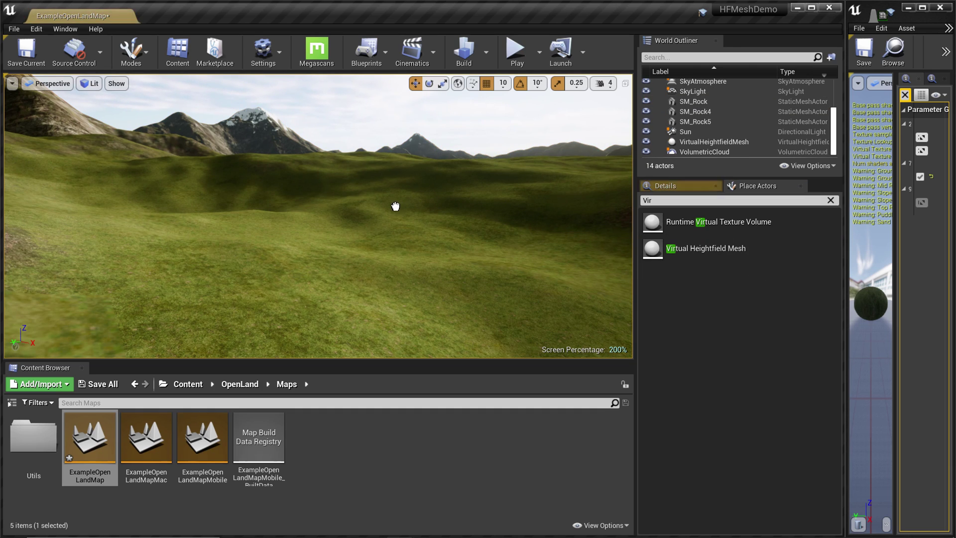
left_click(687, 182)
scroll(720, 289, "up", 3)
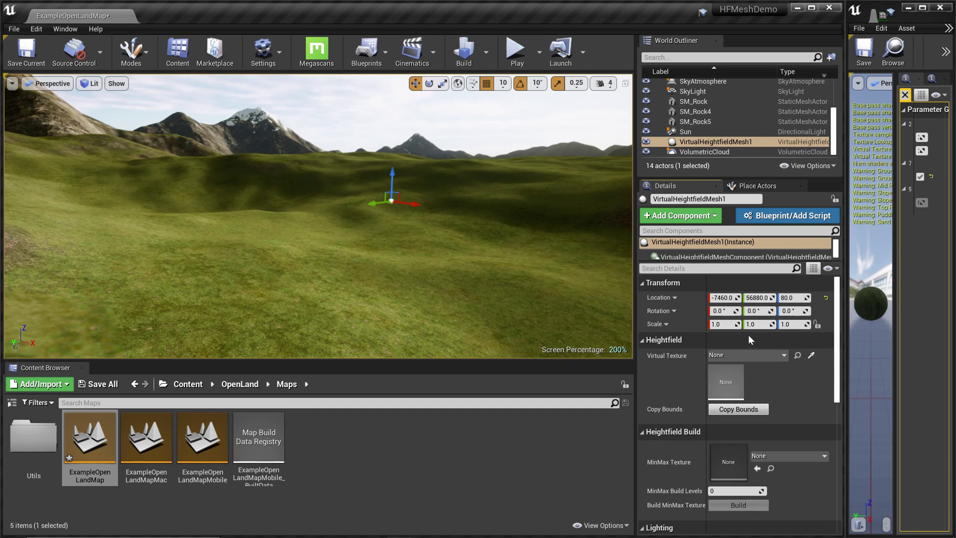
Step: Set the heightfield mesh's Virtual Texture to RVT_Volume_Height
left_click(777, 356)
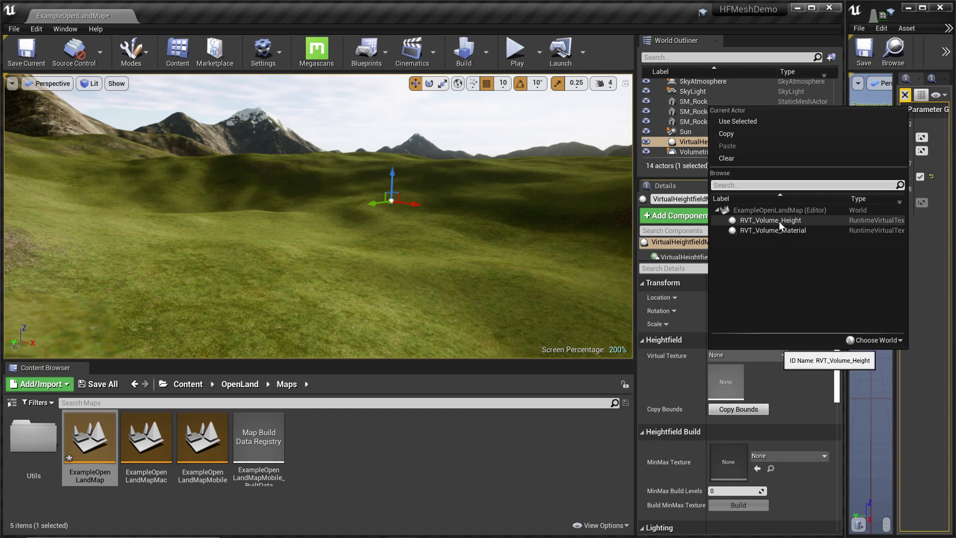
left_click(680, 375)
scroll(738, 112, "up", 3)
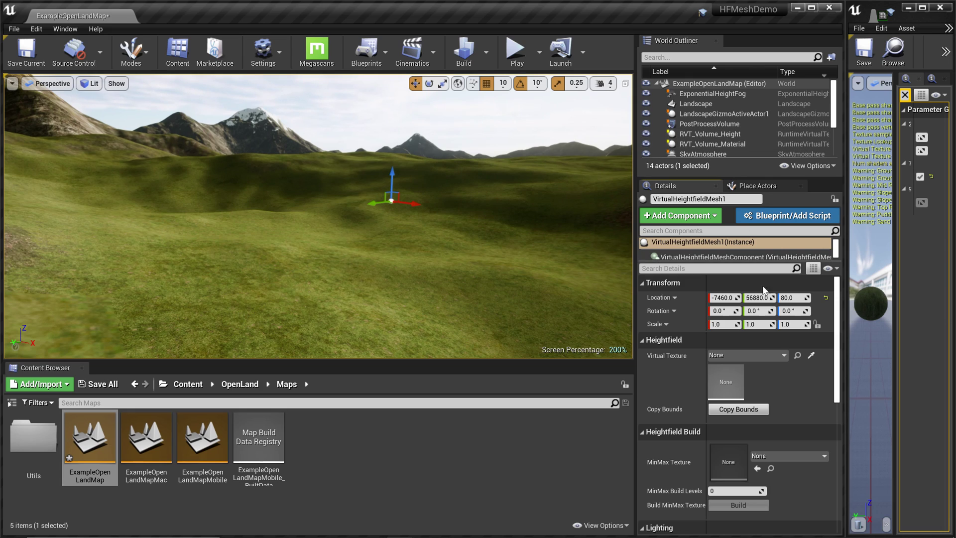
left_click(747, 355)
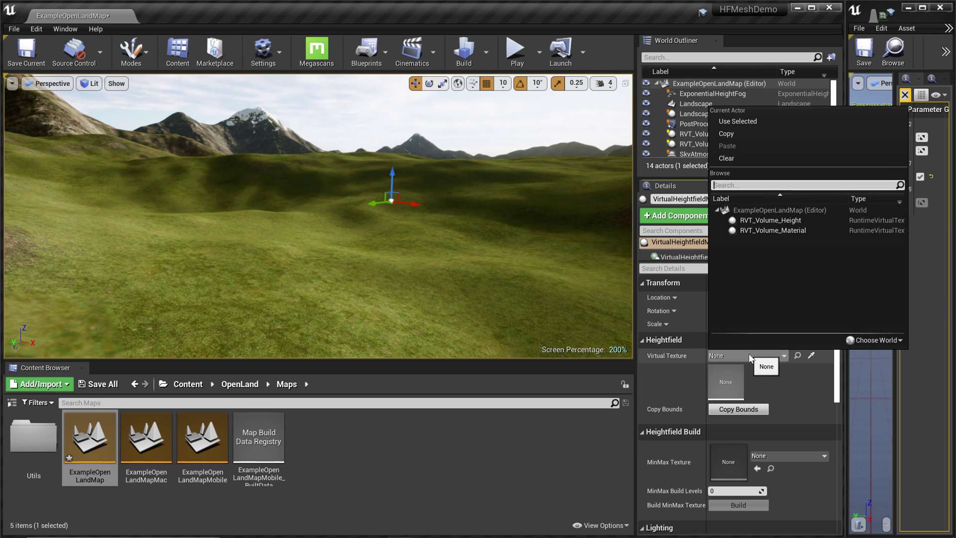
left_click(771, 220)
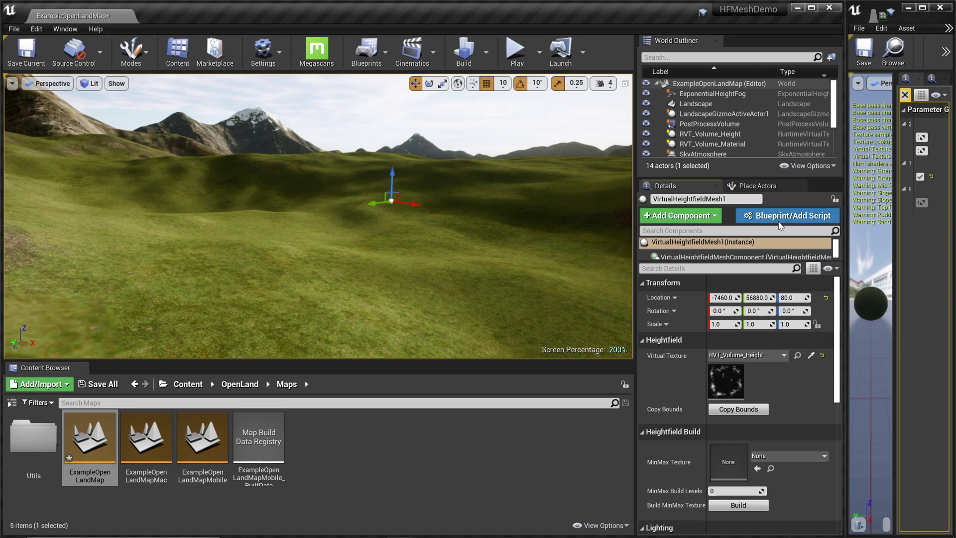
Step: Copy the volume's bounds to the heightfield mesh and build its MinMax texture, saved as RVT_OpenLand_Height_MinMax in OpenLand/Core/RVT
left_click(747, 411)
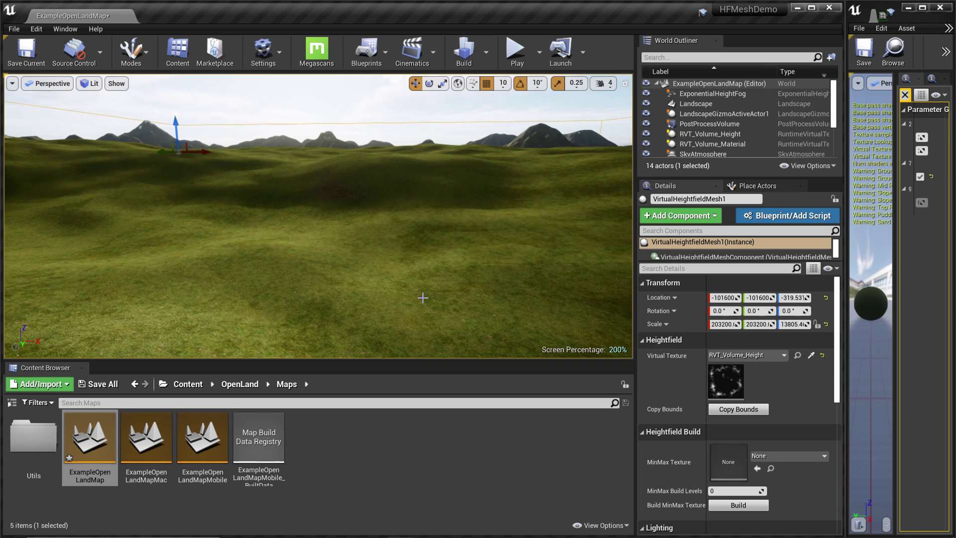
right_click_drag(423, 298, 358, 299)
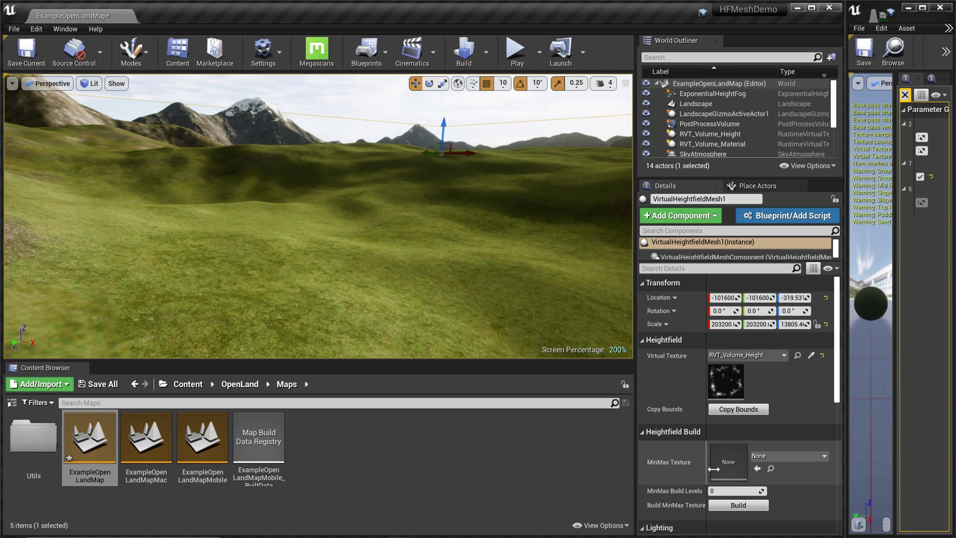
left_click(736, 505)
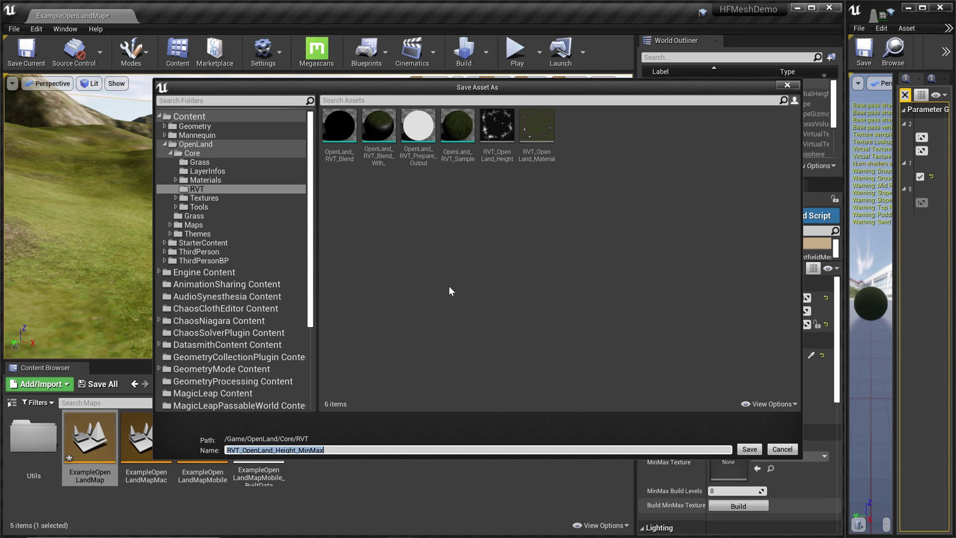
left_click(749, 449)
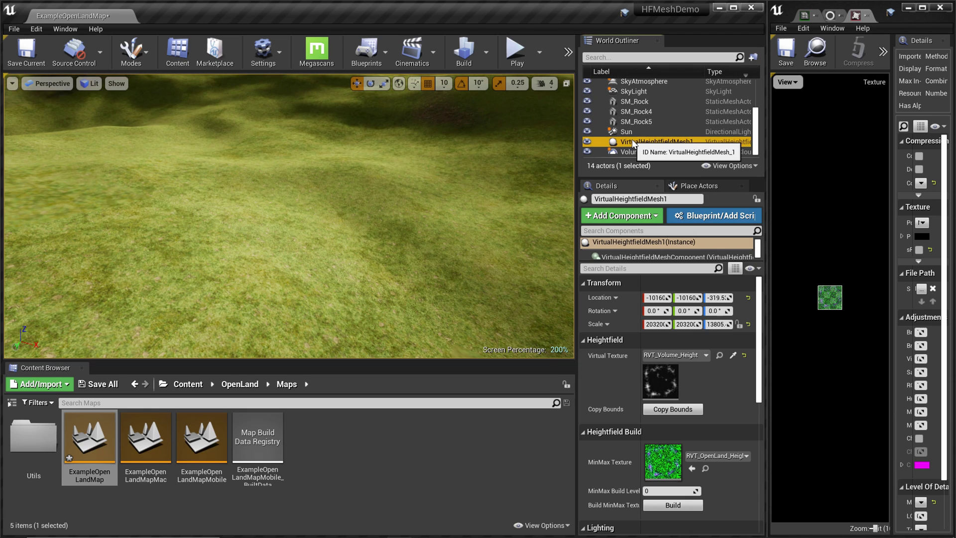
Step: Turn off Actor Hidden In Editor for the heightfield mesh and look over the terrain in the viewport
scroll(758, 322, "down", 1)
left_click_drag(758, 323, 765, 443)
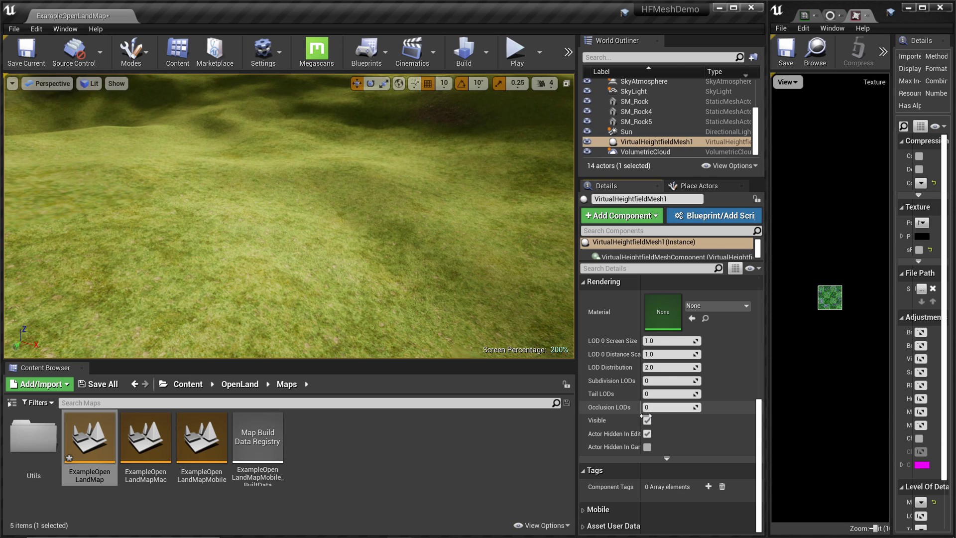
left_click_drag(646, 417, 678, 419)
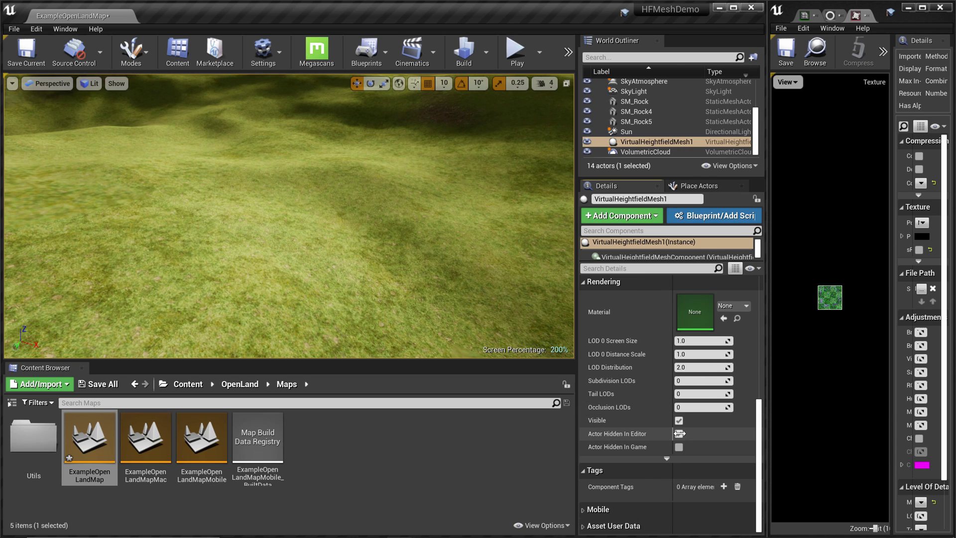
left_click(678, 434)
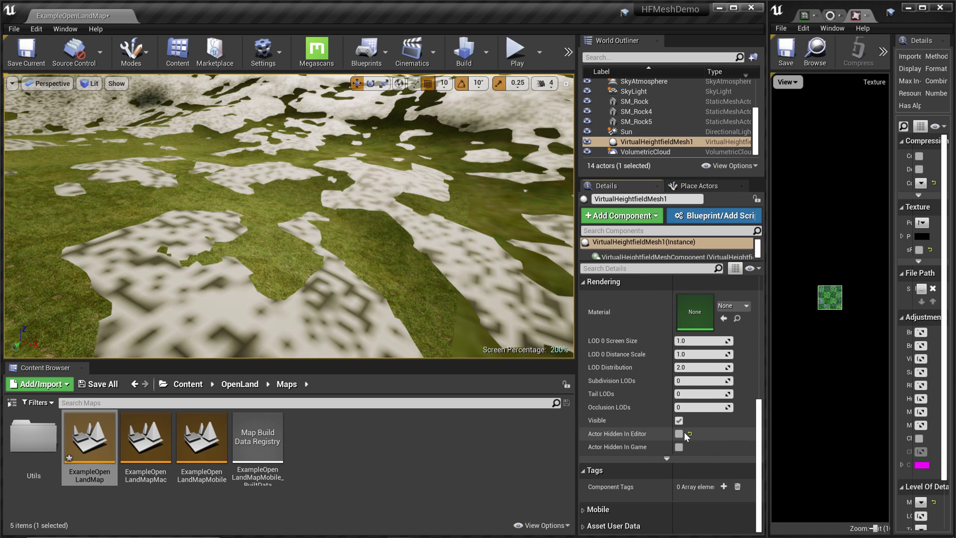
right_click_drag(332, 228, 315, 293)
key("w")
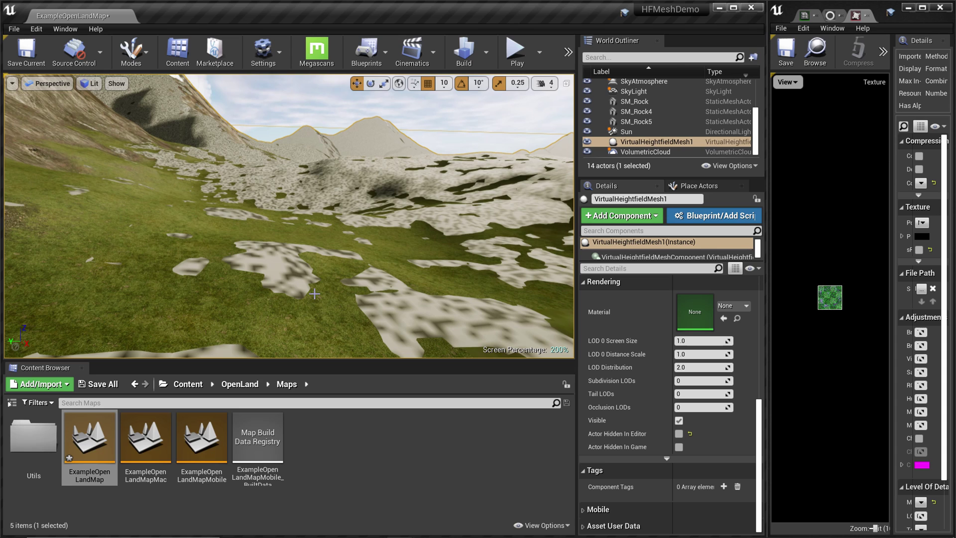
right_click_drag(365, 233, 393, 237)
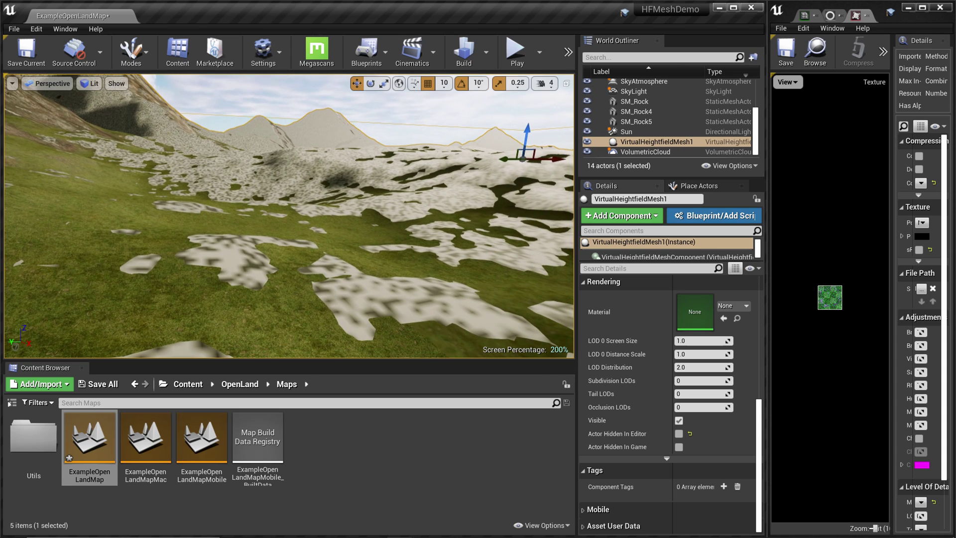
Step: Switch the viewport to Brush Wireframe and toggle the heightfield mesh's visibility to compare its triangle density with the Landscape's
left_click(95, 85)
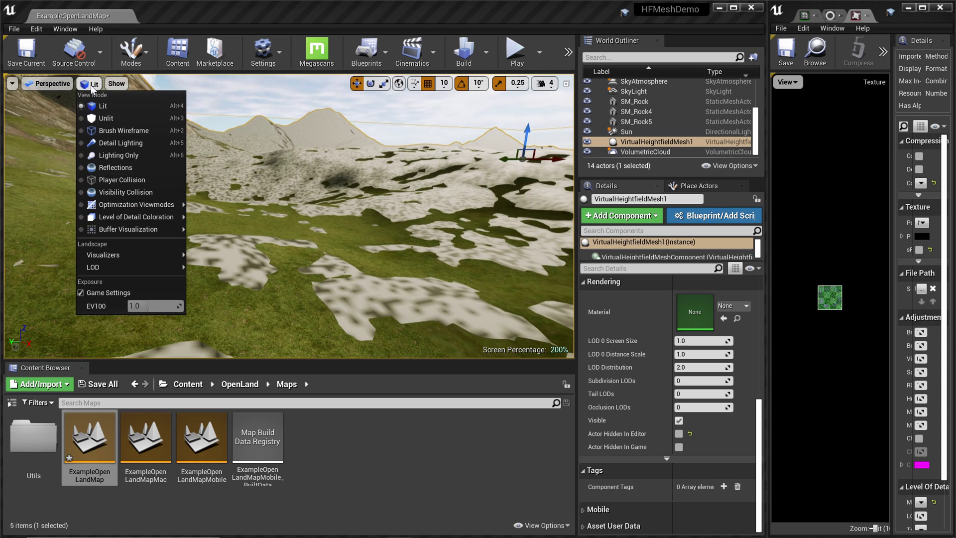
left_click(116, 137)
right_click_drag(286, 219, 200, 228)
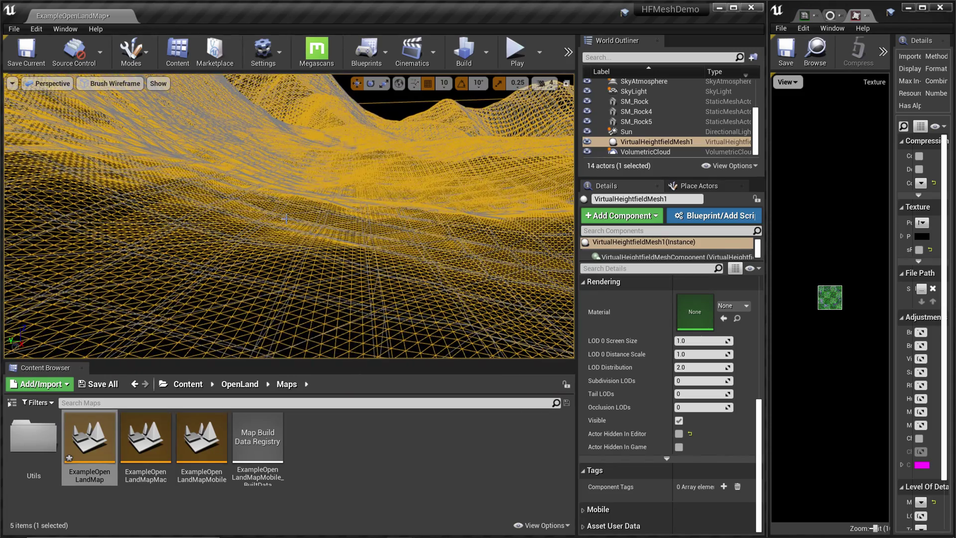
left_click(588, 142)
left_click(587, 141)
left_click(588, 142)
right_click_drag(299, 214, 264, 152)
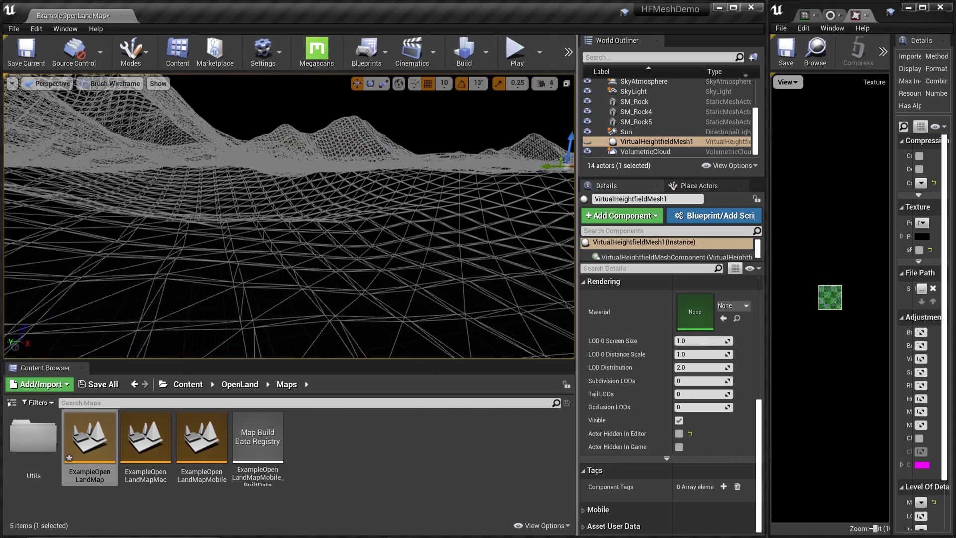
left_click(587, 142)
right_click_drag(448, 165, 438, 239)
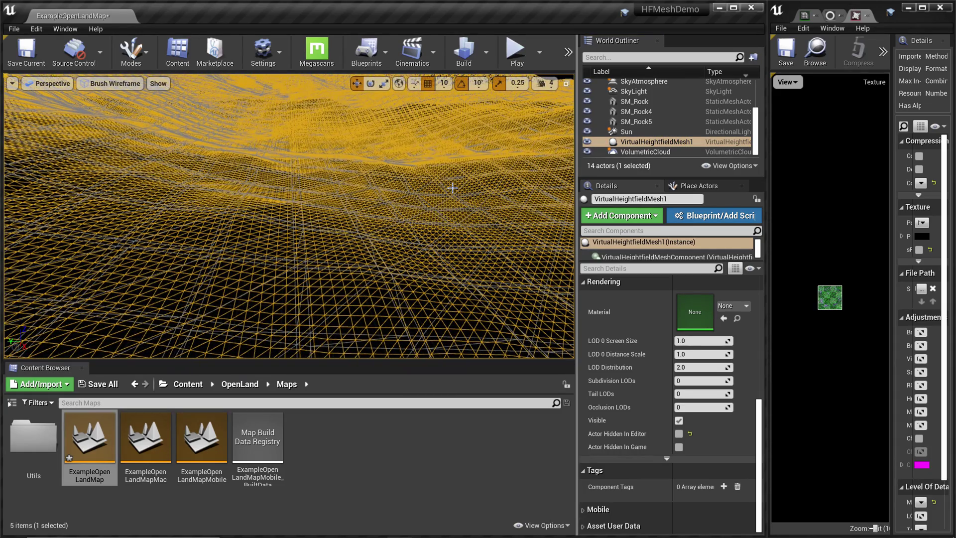
right_click_drag(453, 188, 441, 209)
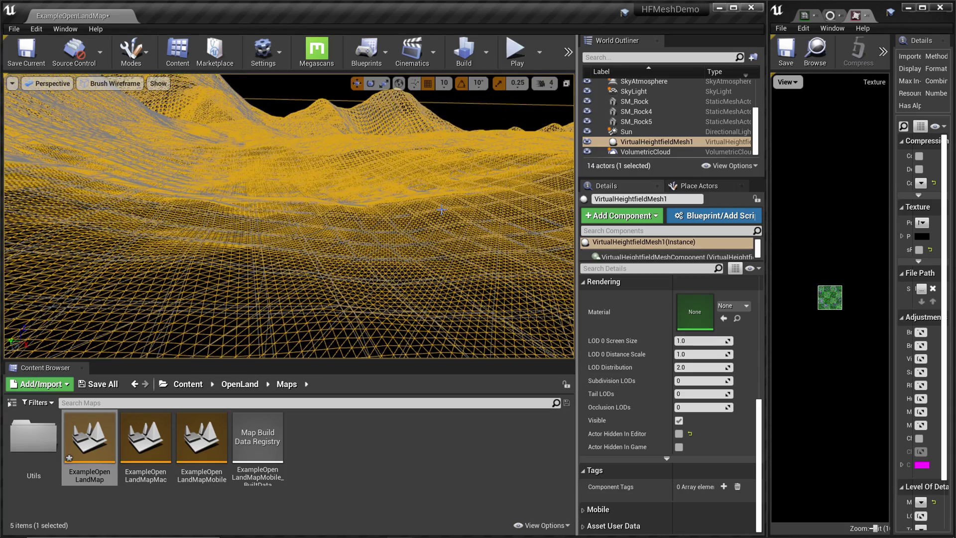
left_click(587, 142)
left_click(587, 141)
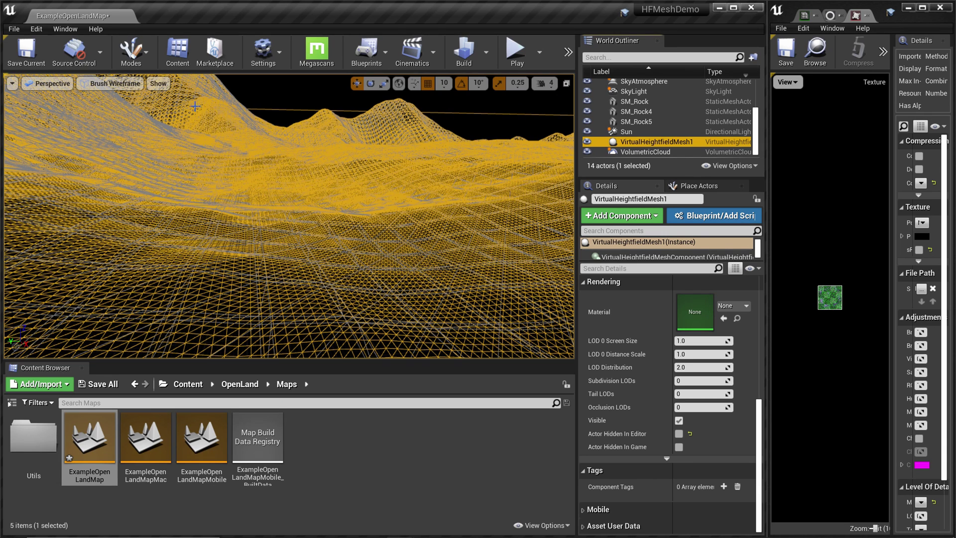
Step: Return the viewport to Lit shading and look at the terrain
left_click(116, 83)
left_click(107, 102)
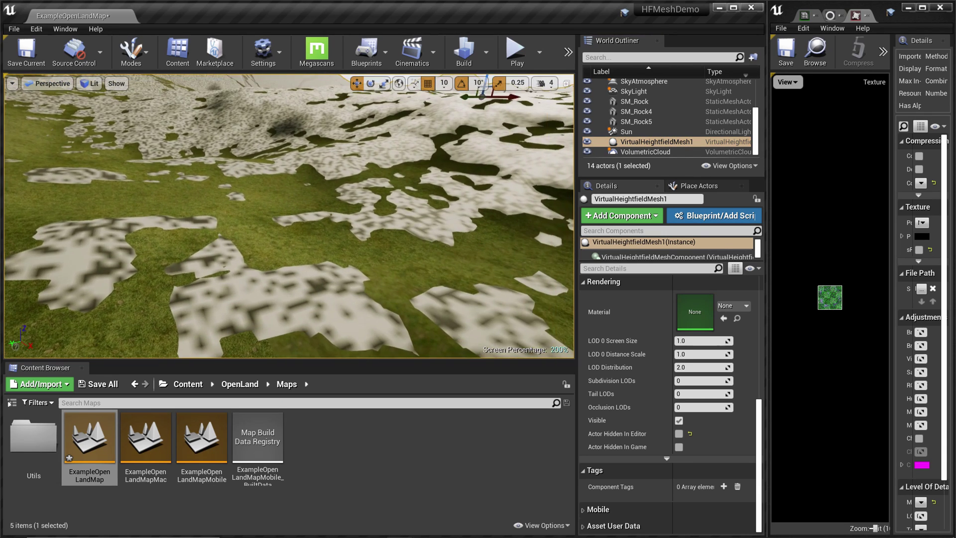
right_click_drag(416, 334, 415, 335)
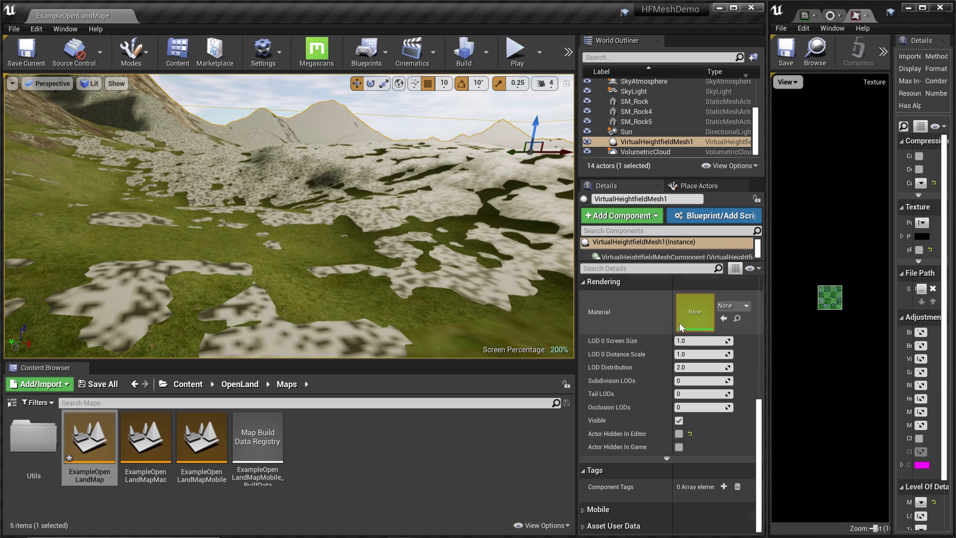
Step: Assign the Landscape's OpenLand material instance as the heightfield mesh's rendering material
scroll(679, 322, "up", 3)
left_click(732, 377)
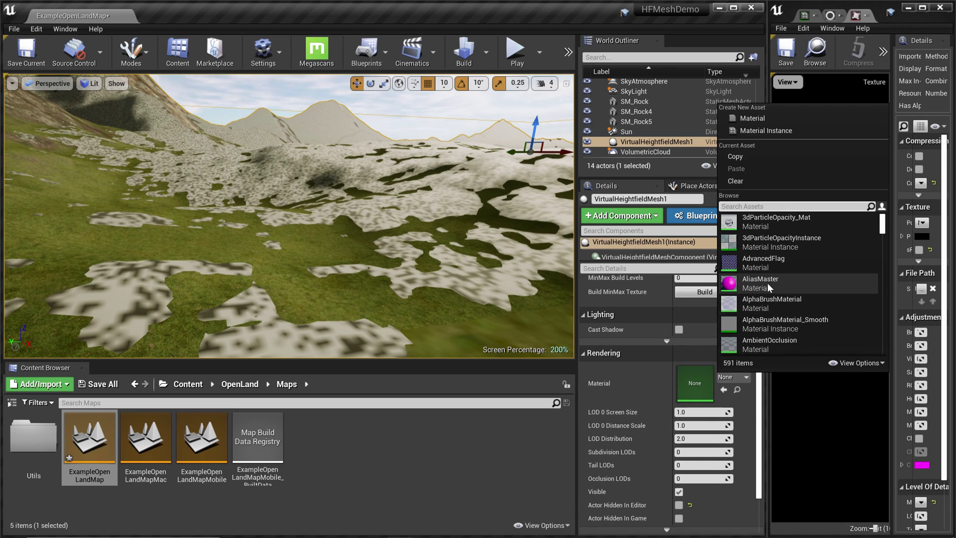
type("Open")
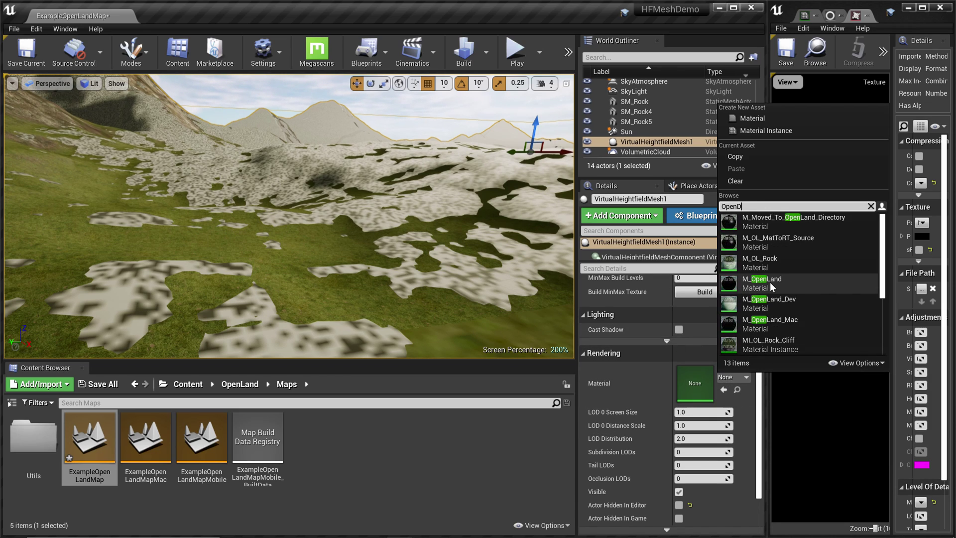
left_click(803, 258)
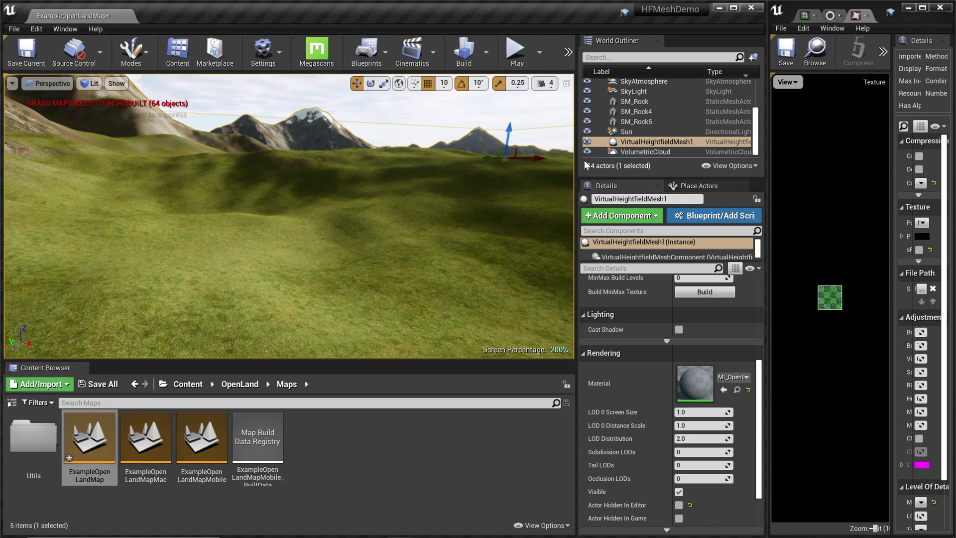
Step: Toggle the heightfield mesh's visibility and fly around the terrain to compare it with the Landscape in Lit shading
mouse_move(482, 238)
right_mouse_down()
mouse_move(361, 239)
mouse_move(418, 299)
mouse_move(482, 238)
right_mouse_up()
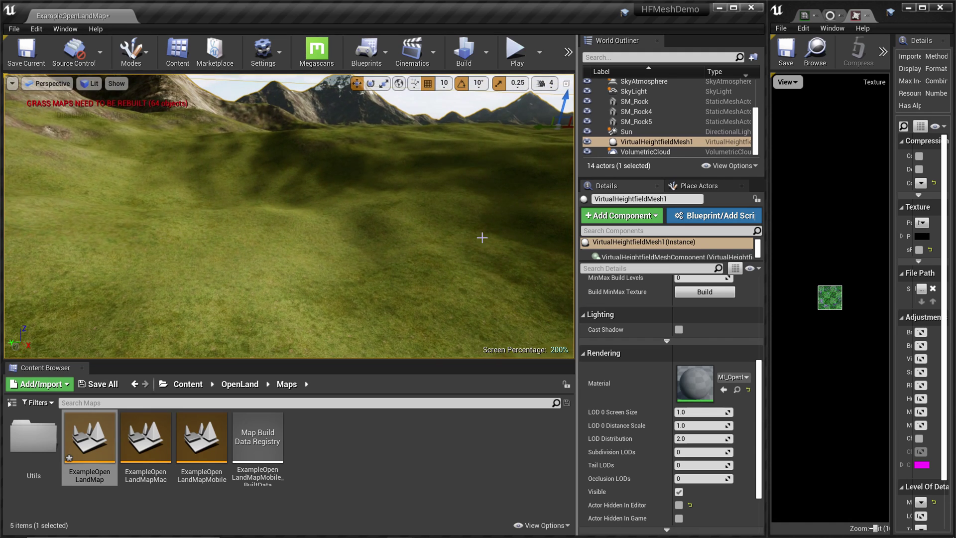
left_click(589, 145)
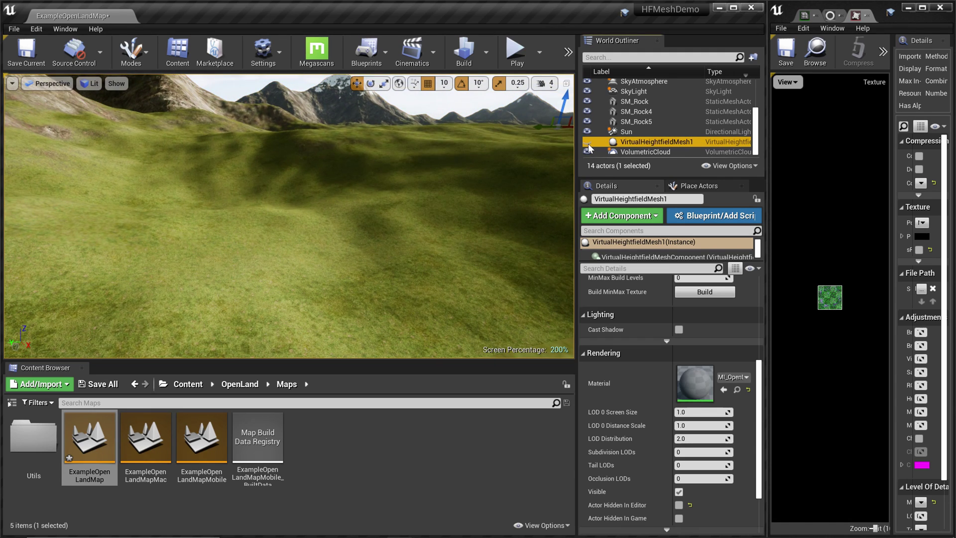
left_click(588, 143)
left_click(588, 142)
right_click_drag(482, 209, 537, 202)
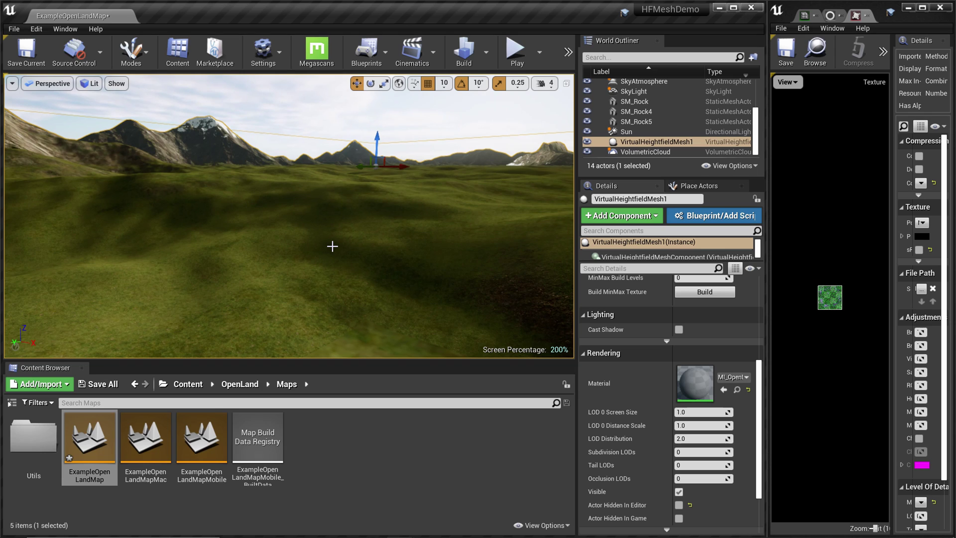
right_click_drag(341, 264, 341, 274)
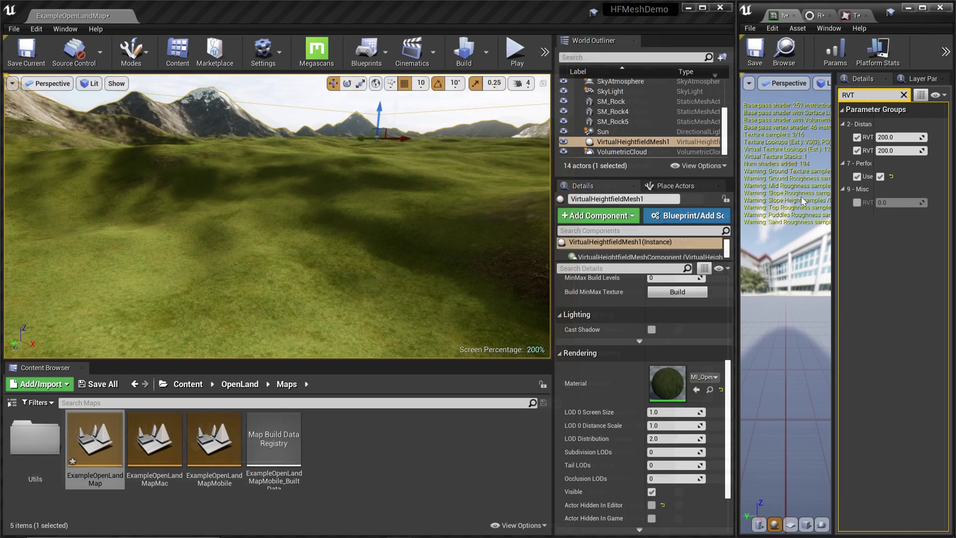
Step: Filter the material instance's parameters by "Cus" and enable the Custom1 Texture, Normals and Roughness overrides
left_click(904, 95)
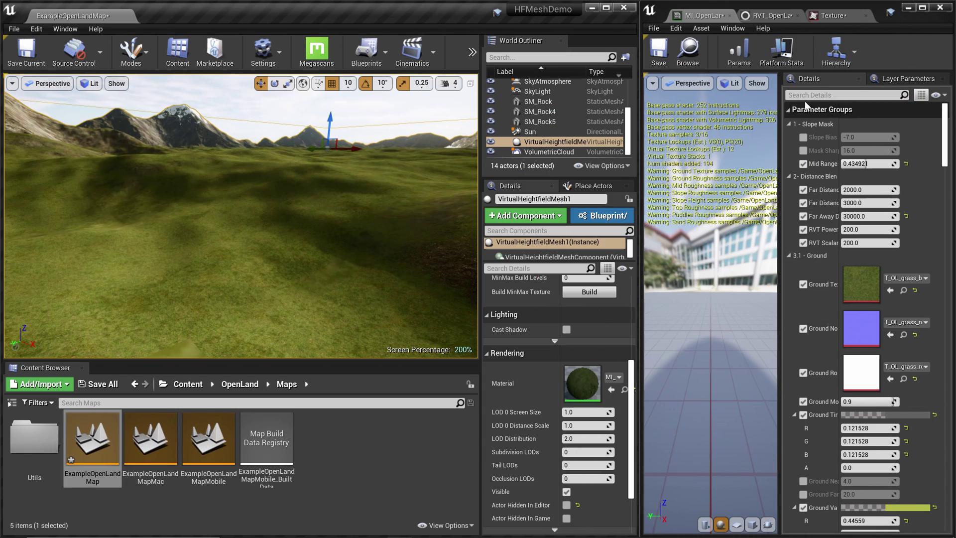
type("Cus")
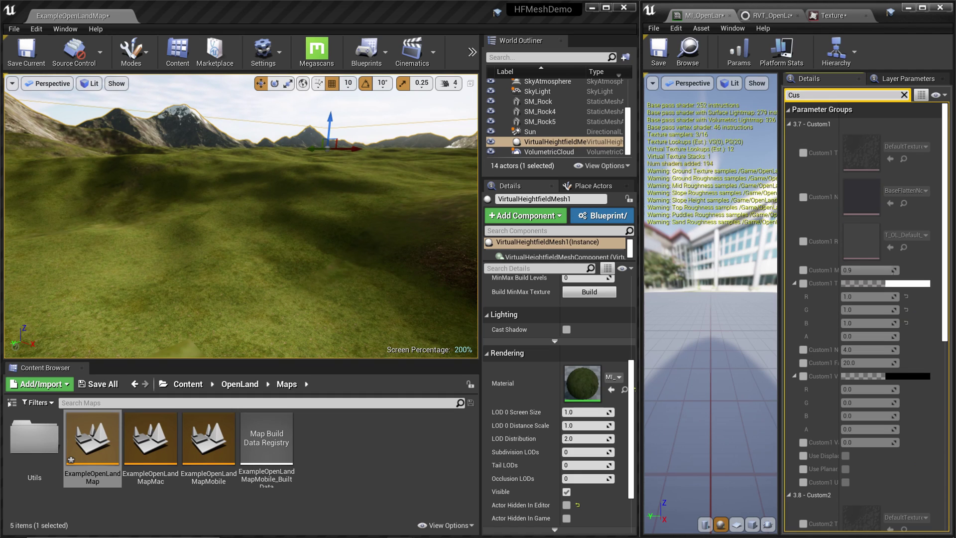
left_click(802, 153)
left_click(802, 197)
left_click(803, 242)
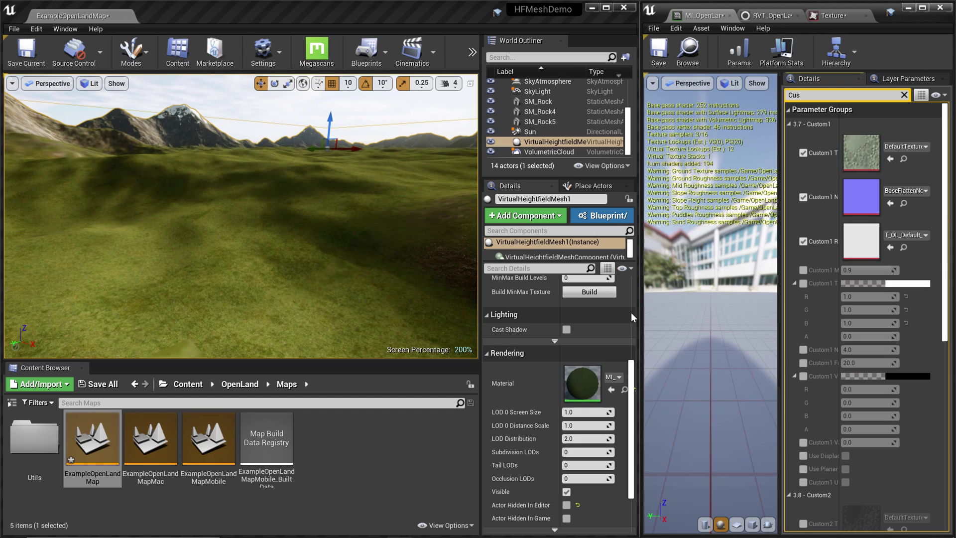
Step: Assign T_CobbleStone_Pebble_D as the Custom1 Texture, T_CobbleStone_Pebble_N as its Normals and T_CobbleStone_Pebble_M as its Roughness
left_click(904, 158)
left_click(906, 146)
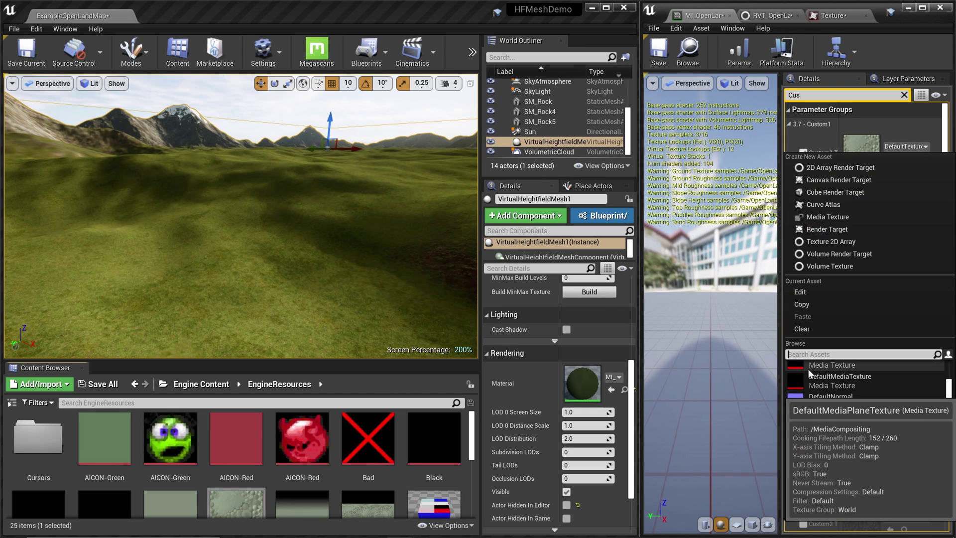
type("cobb")
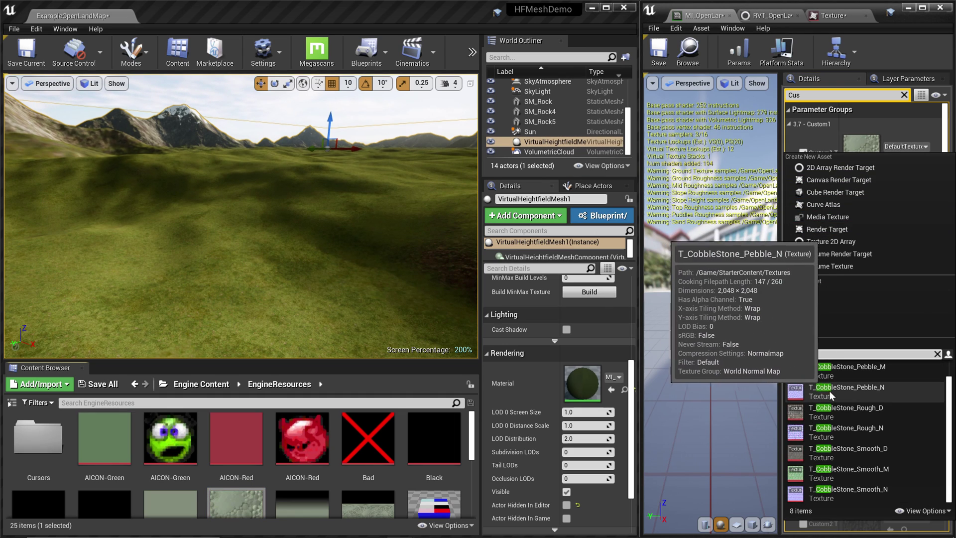
scroll(907, 446, "up", 1)
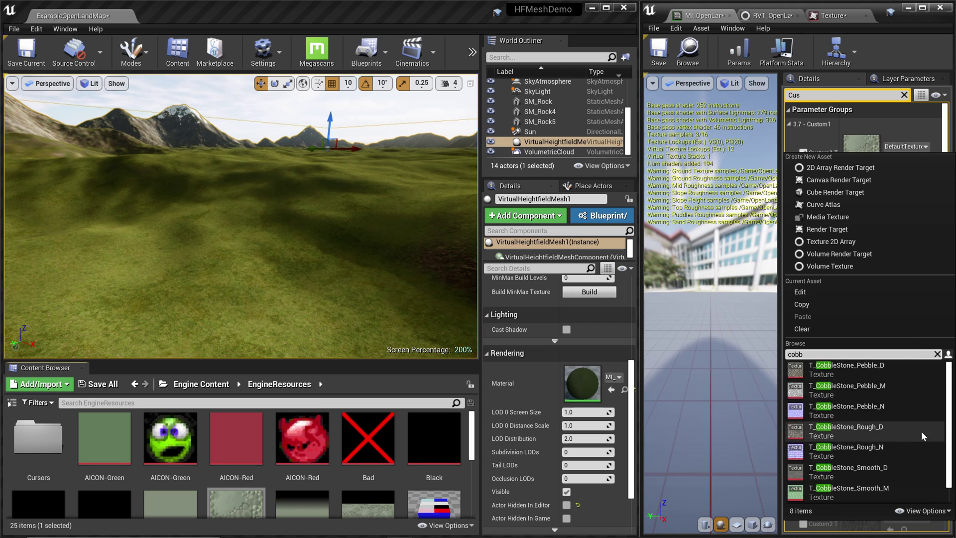
left_click(841, 370)
left_click(904, 158)
left_click_drag(159, 488, 862, 197)
left_click_drag(104, 491, 877, 246)
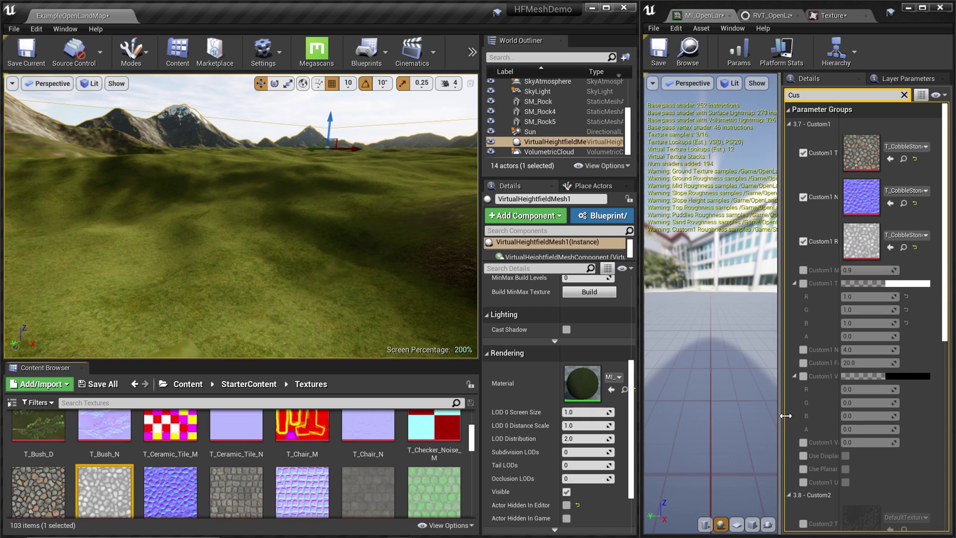
Step: Enable displacements for Custom1, assign T_CobbleStone_Pebble_M as its Height texture and enable the Custom1 displacement multiplier override
left_click_drag(786, 414, 715, 434)
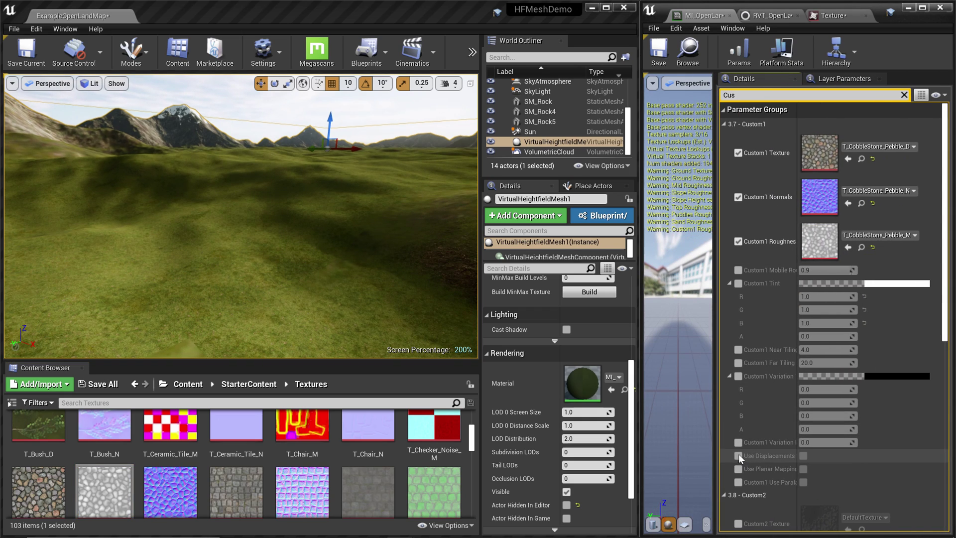
left_click(804, 456)
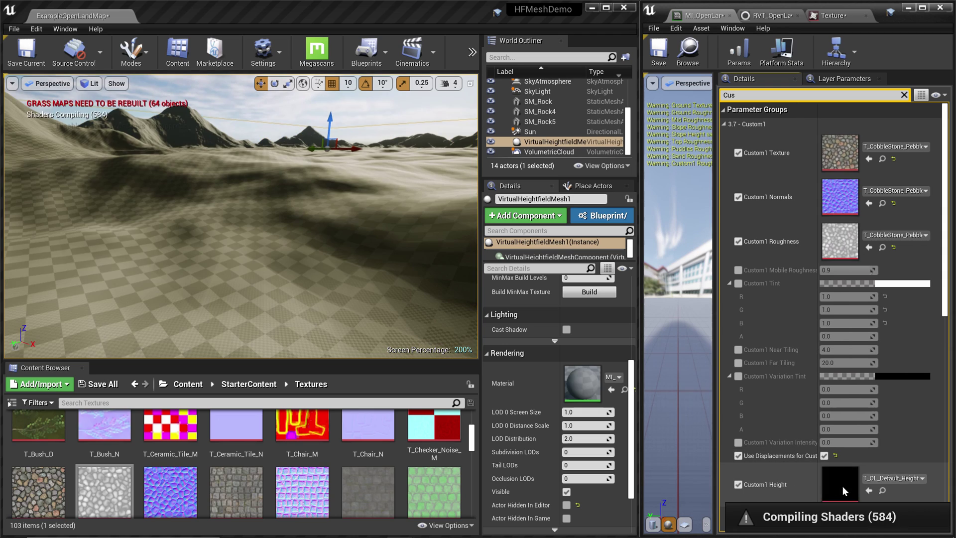
left_click_drag(129, 486, 840, 482)
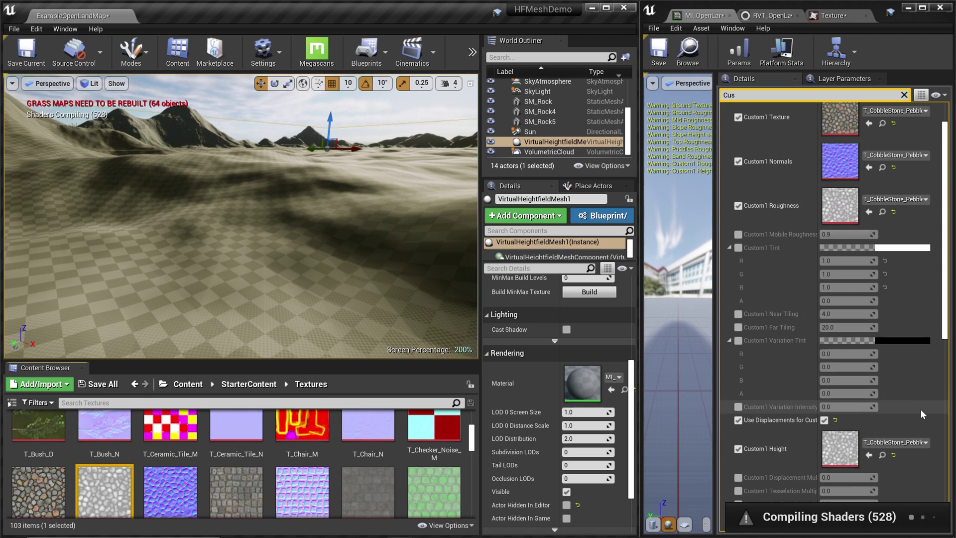
scroll(920, 409, "down", 3)
left_click(817, 444)
left_click(841, 443)
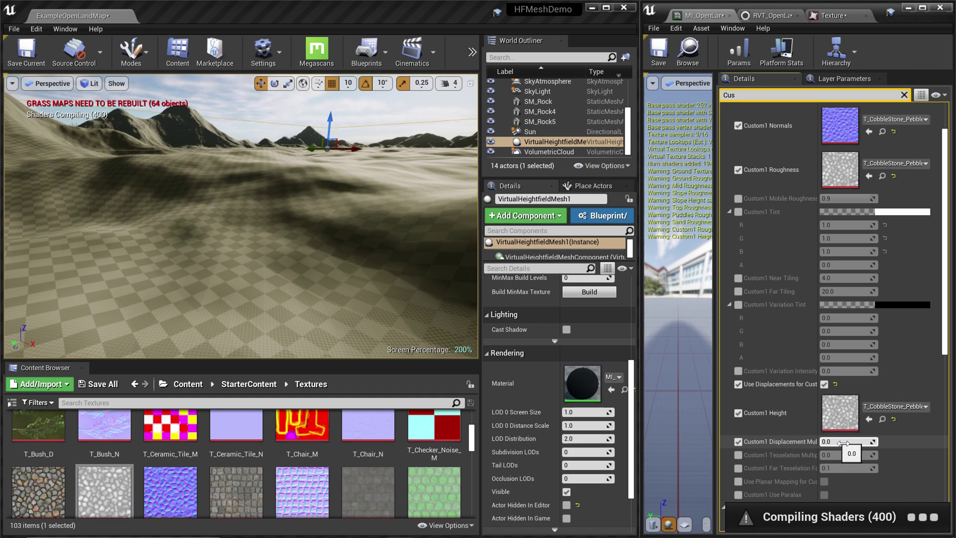
Step: Paint the Custom1 layer onto the terrain in Landscape mode with the 2048 brush at 0.3 strength
mouse_move(239, 214)
right_mouse_down()
mouse_move(259, 229)
mouse_move(224, 184)
mouse_move(229, 214)
right_mouse_up()
scroll(249, 205, "up", 2)
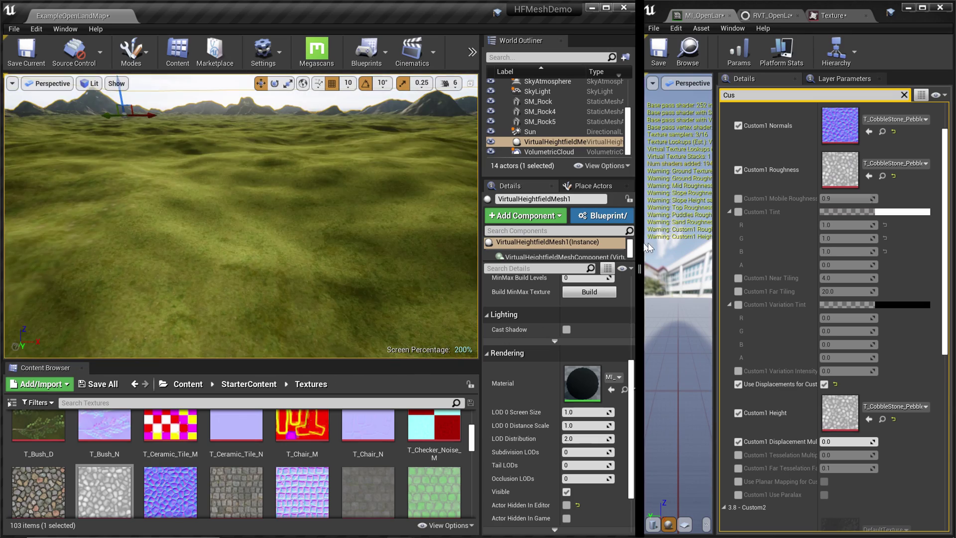
left_click_drag(643, 247, 689, 247)
left_click(131, 49)
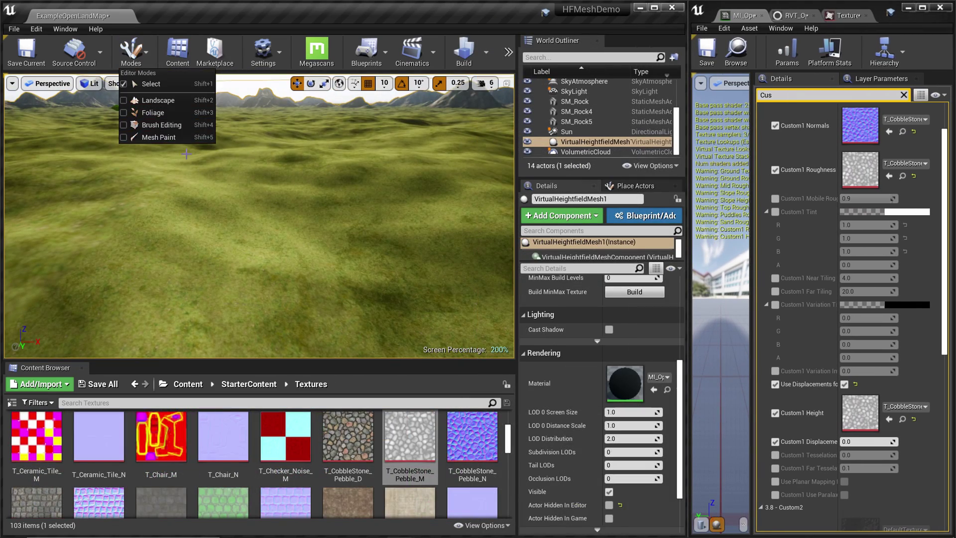
left_click(158, 102)
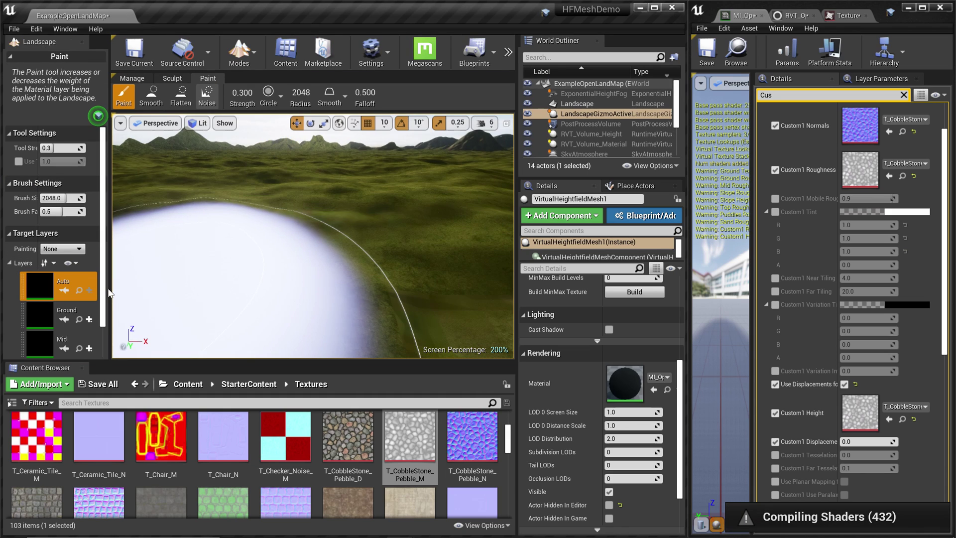
scroll(100, 284, "down", 10)
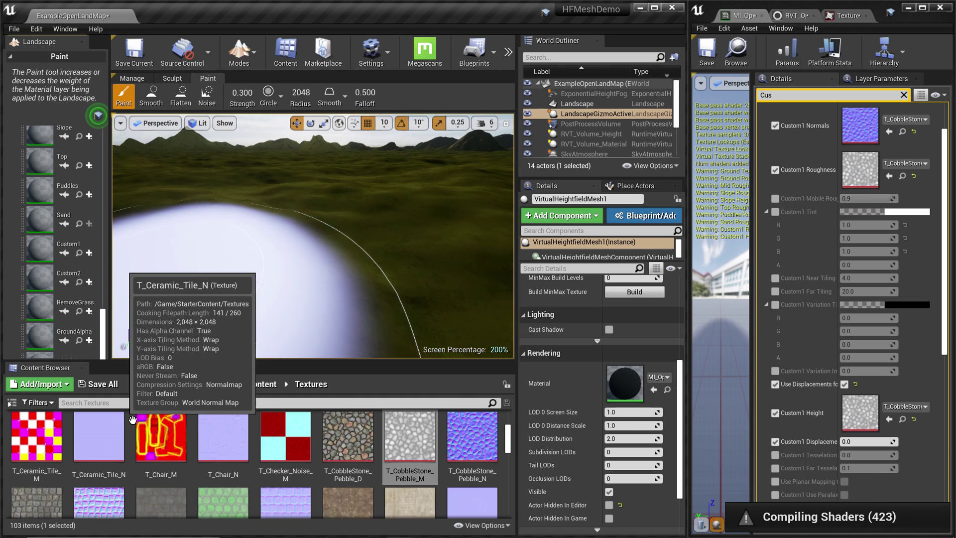
left_click(62, 253)
left_click(97, 328)
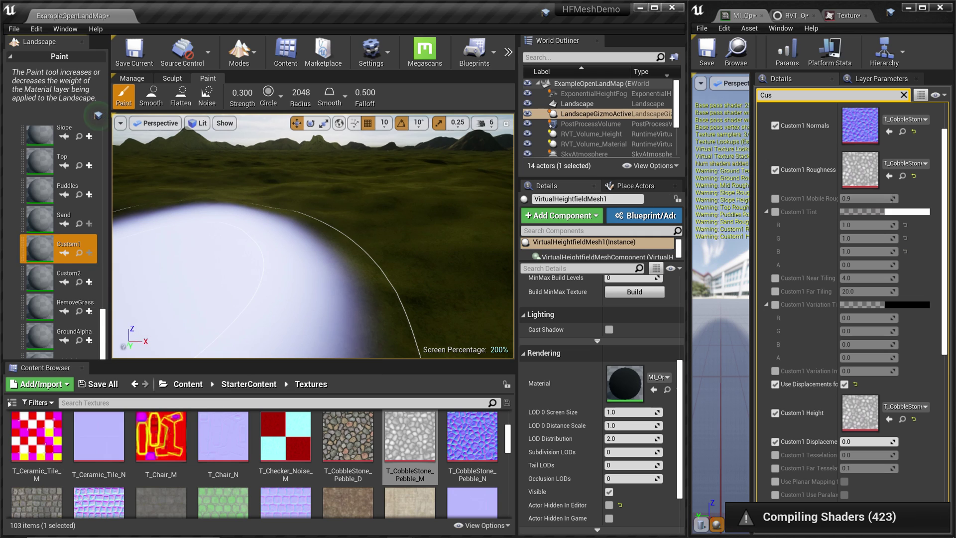
mouse_move(389, 236)
left_mouse_down()
mouse_move(349, 218)
mouse_move(412, 228)
mouse_move(316, 237)
mouse_move(417, 230)
left_mouse_up()
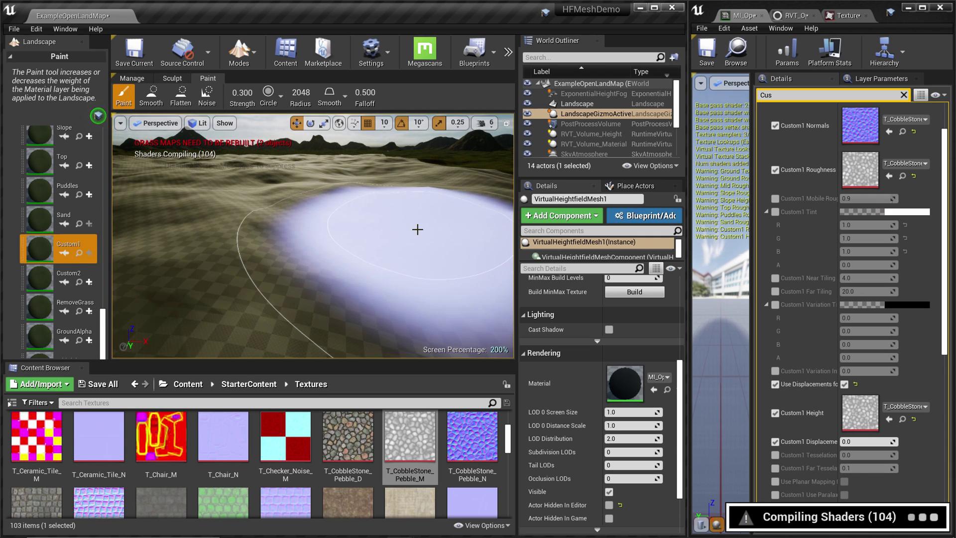
Step: Enable the Custom1 Near Tiling and Far Tiling overrides and set Near Tiling to 20
right_click_drag(316, 153, 324, 215)
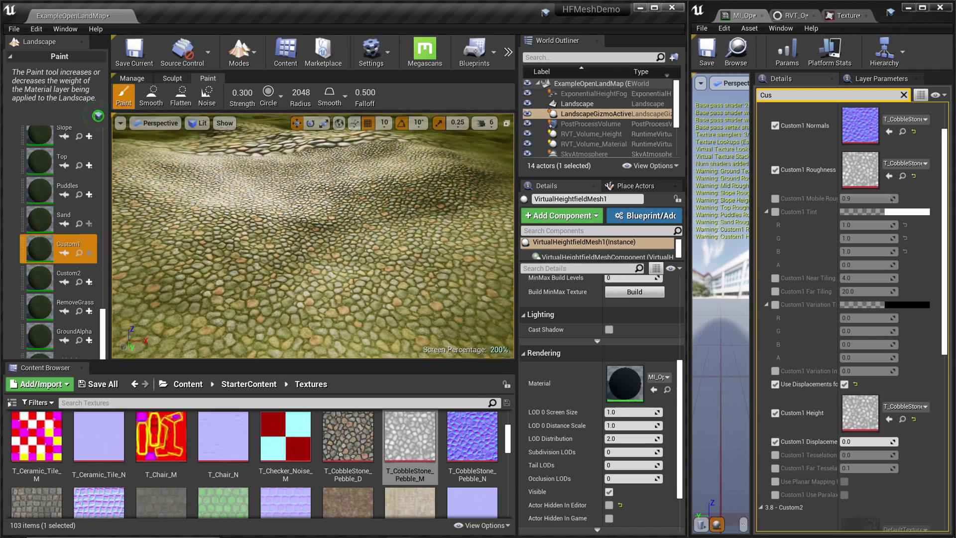
left_click(775, 278)
left_click(775, 291)
left_click(861, 281)
key("Return")
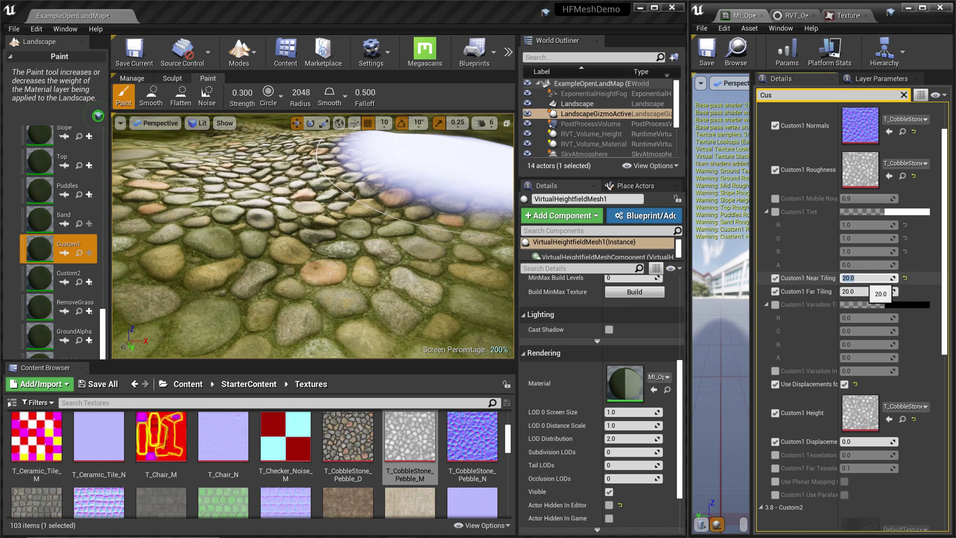
mouse_move(397, 229)
right_mouse_down()
mouse_move(397, 164)
mouse_move(445, 181)
mouse_move(443, 197)
right_mouse_up()
Step: Leave Landscape mode and set the Custom1 displacement multiplier to 200
left_click(80, 42)
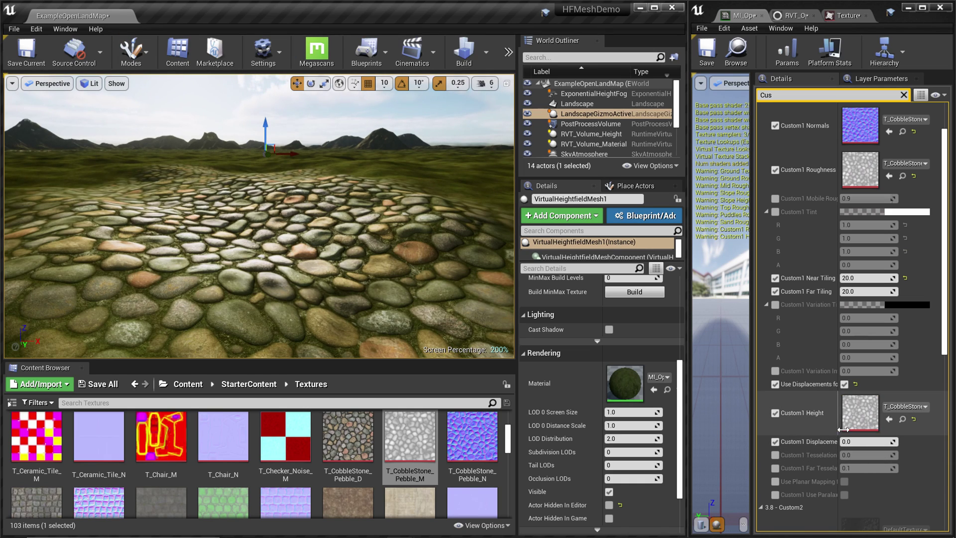
left_click(867, 441)
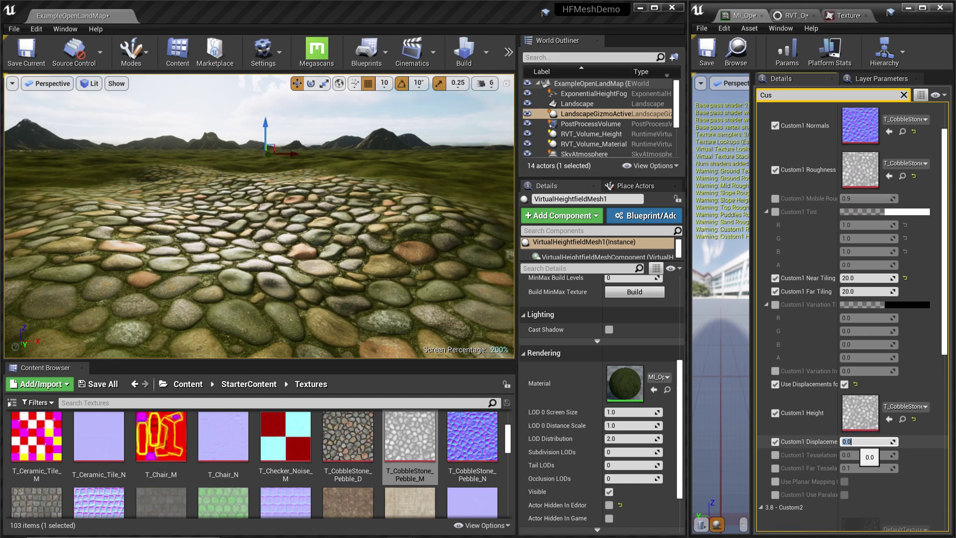
type("200")
key("Return")
right_click_drag(319, 259, 327, 279)
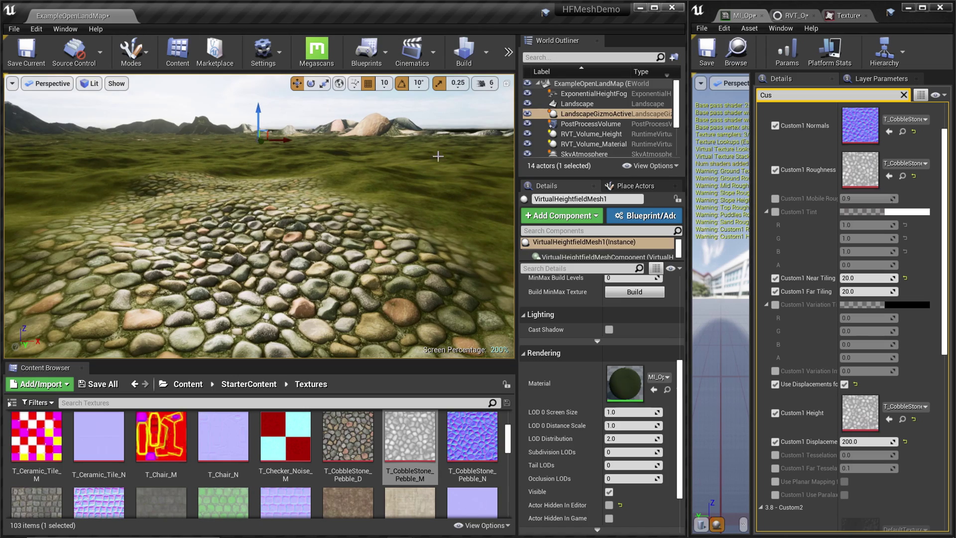
right_click_drag(448, 152, 400, 167)
Step: Play the level in the editor, walk the character over the displaced cobblestones and stop playing
key("alt+p")
key("w")
key("w")
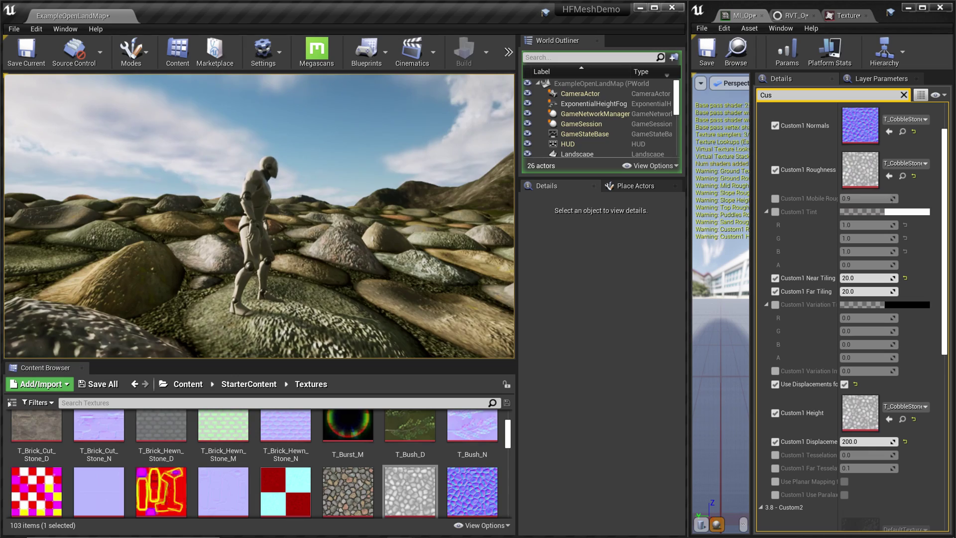
key("Escape")
Step: Switch the viewport to Brush Wireframe and toggle the heightfield mesh's visibility to compare its displaced geometry with the Landscape's
left_click(91, 83)
left_click(109, 131)
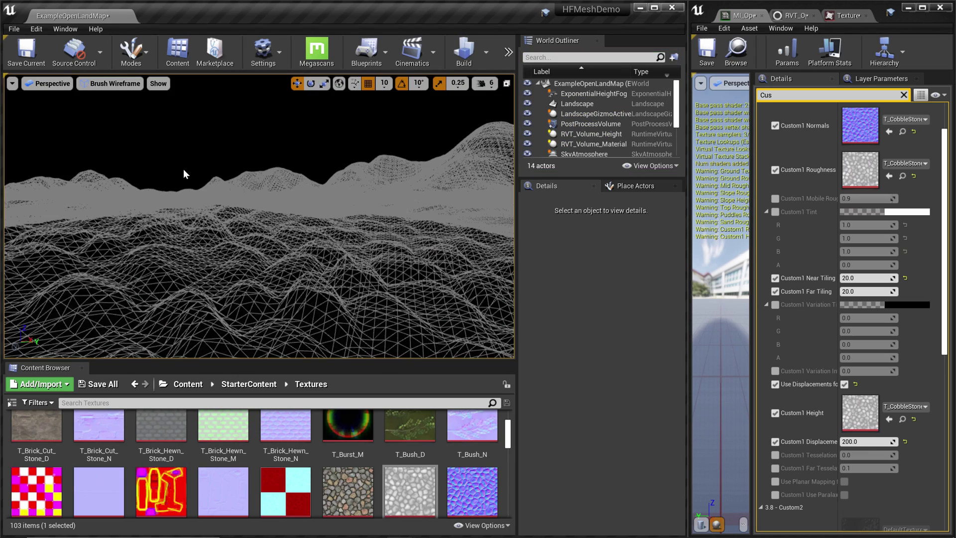
scroll(573, 123, "down", 3)
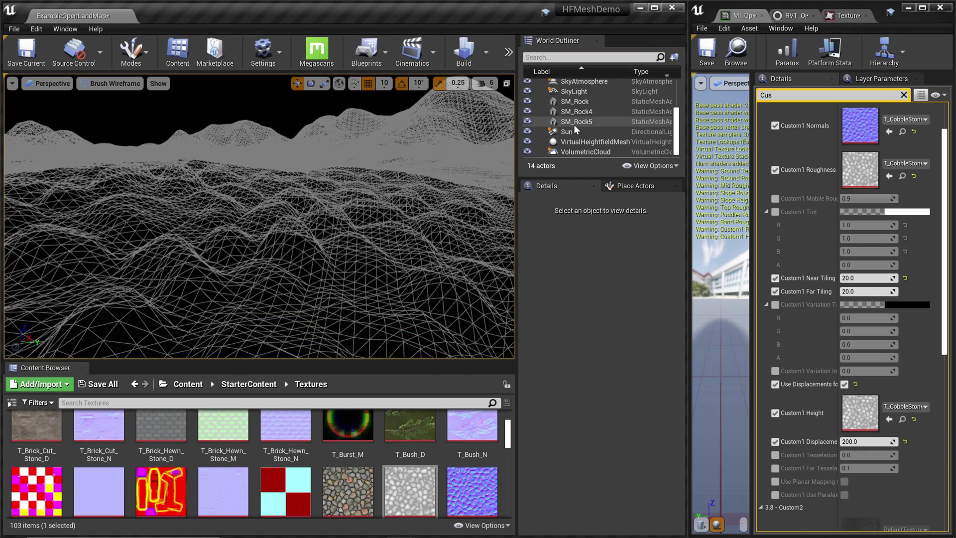
left_click(580, 142)
right_click_drag(456, 248, 456, 304)
right_click_drag(286, 299, 286, 234)
left_click(527, 141)
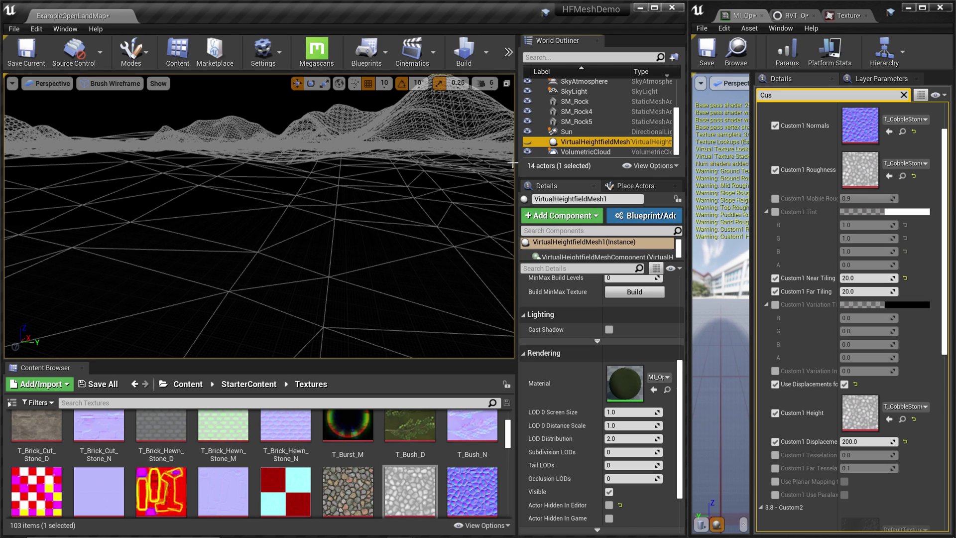
left_click(527, 141)
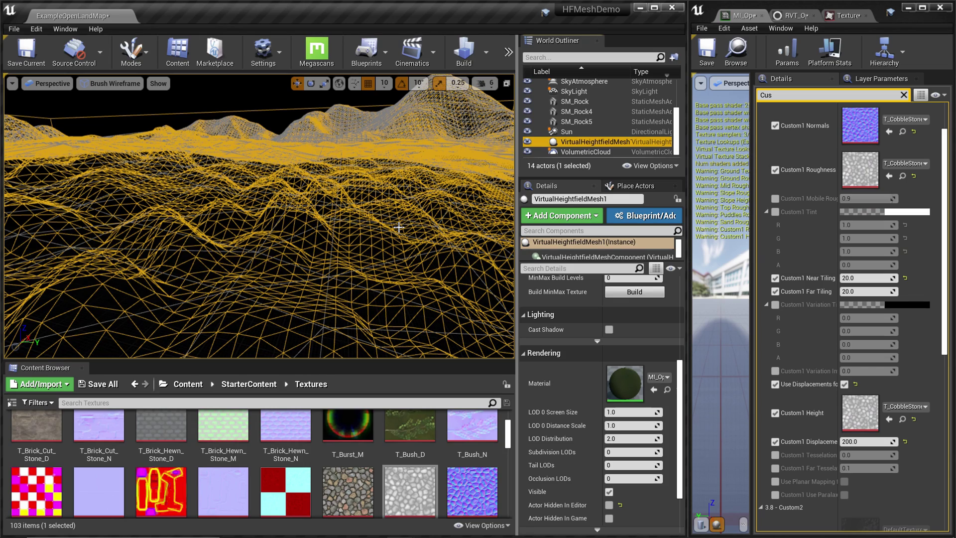
right_click_drag(358, 219, 359, 218)
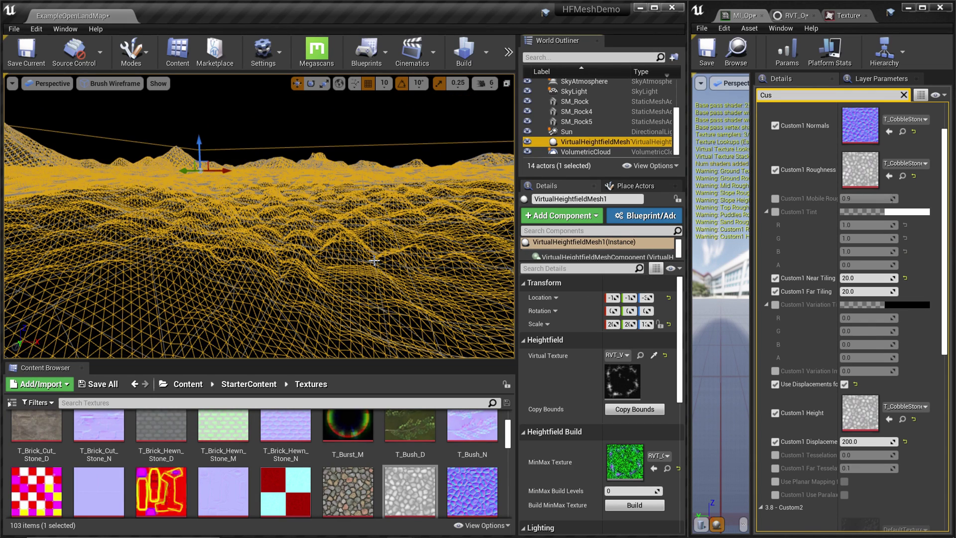
right_click_drag(259, 216, 299, 223)
Step: Locate the virtual texture used by RVT_Volume_Height and open RVT_OpenLand_Height for editing
scroll(593, 121, "up", 3)
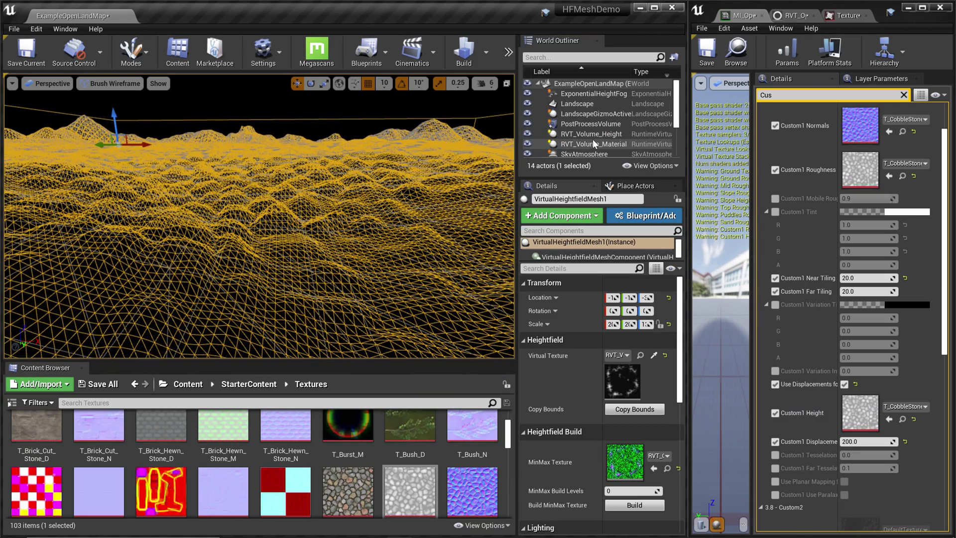
left_click(601, 133)
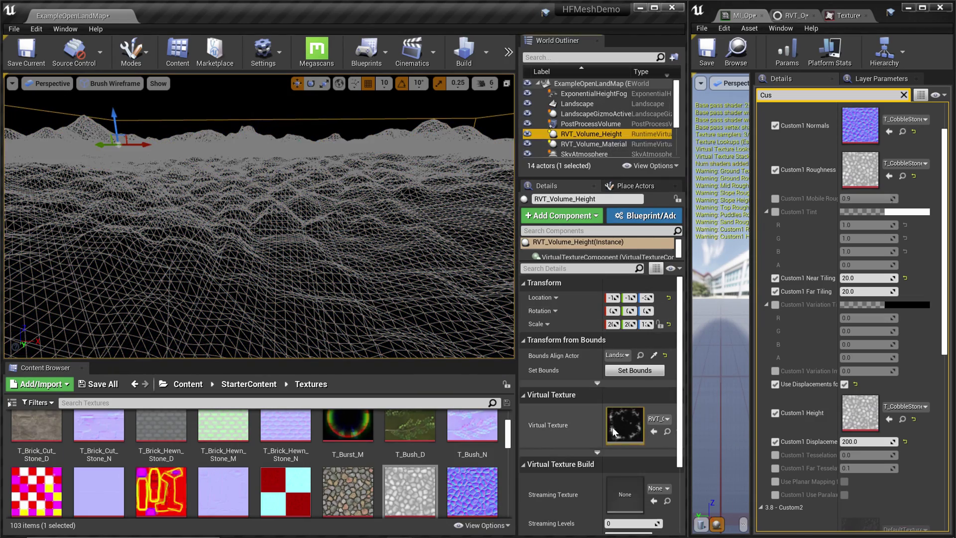
left_click(667, 432)
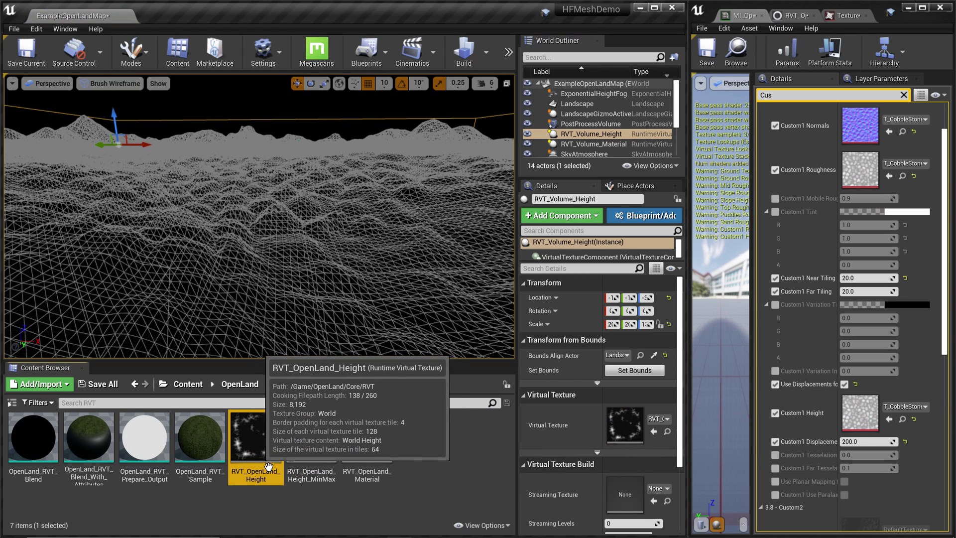
double_click(256, 448)
scroll(593, 126, "down", 3)
scroll(595, 136, "down", 1)
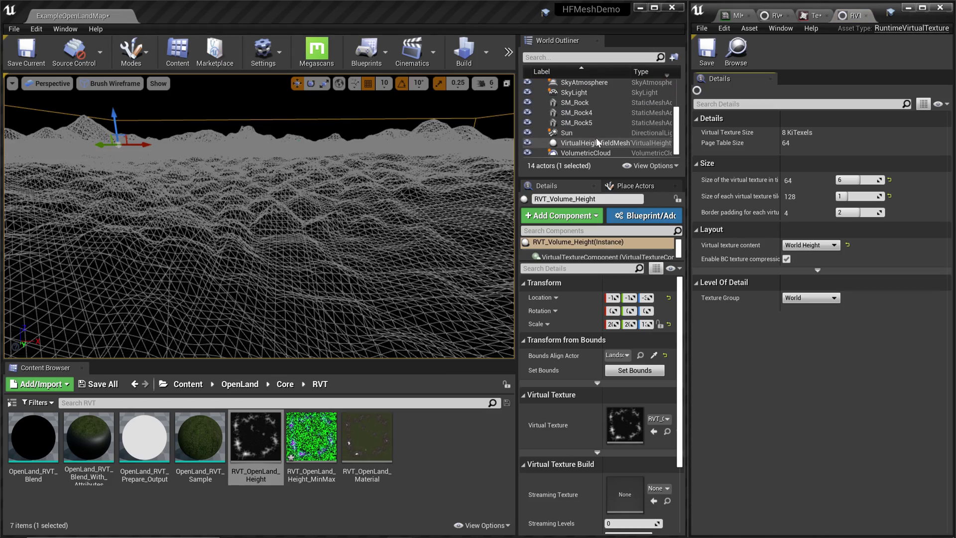
Step: Test RVT_OpenLand_Height at 2 tiles with the heightfield mesh selected, and settle on 128 tiles with a tile size of 256
left_click(596, 140)
mouse_move(246, 250)
right_mouse_down()
mouse_move(271, 254)
mouse_move(245, 250)
right_mouse_up()
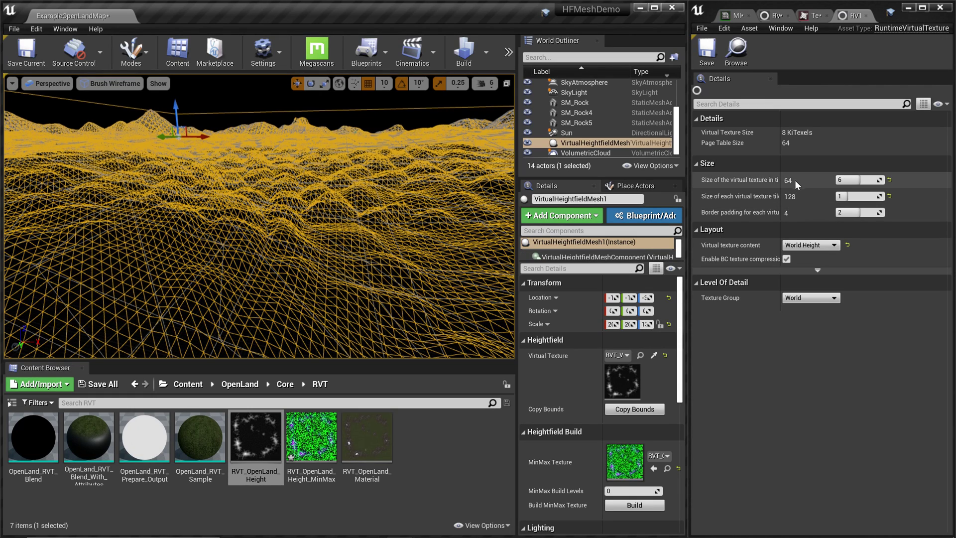
left_click_drag(785, 177, 806, 178)
left_click_drag(891, 180, 870, 180)
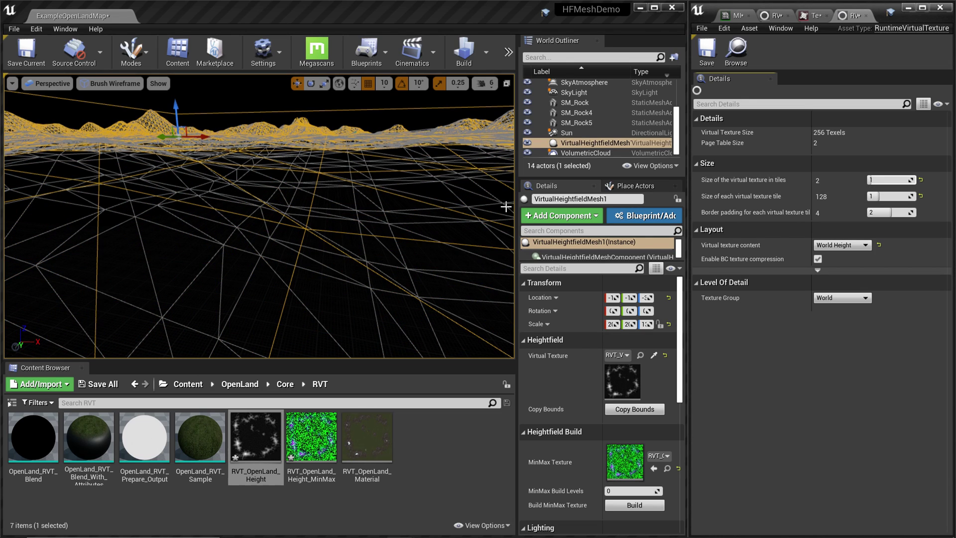
left_click_drag(872, 179, 892, 196)
mouse_move(349, 210)
right_mouse_down()
mouse_move(344, 269)
mouse_move(348, 210)
mouse_move(332, 206)
right_mouse_up()
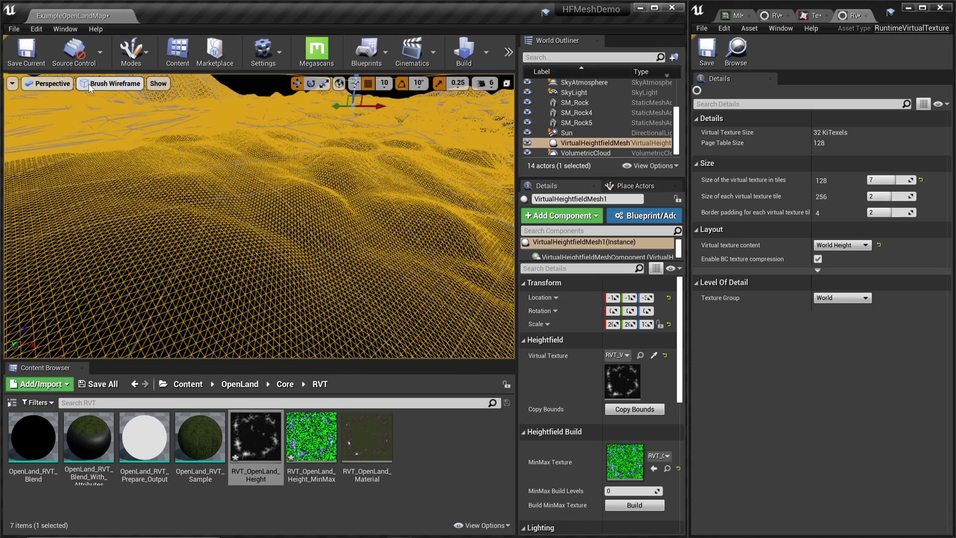
Step: Return the viewport to Lit shading, play the level to check the cobblestones from the walking character's view, and stop playing
left_click(110, 83)
left_click(102, 106)
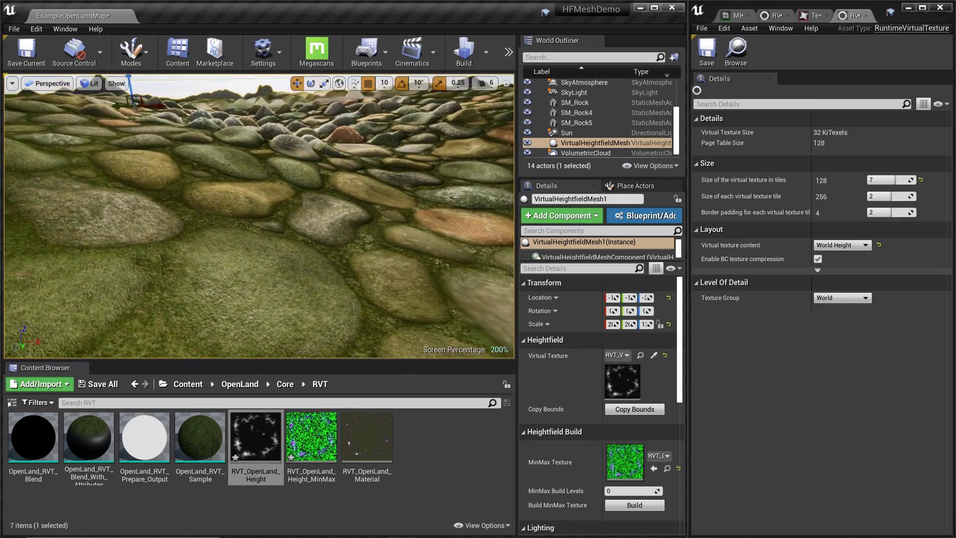
scroll(261, 141, "down", 3)
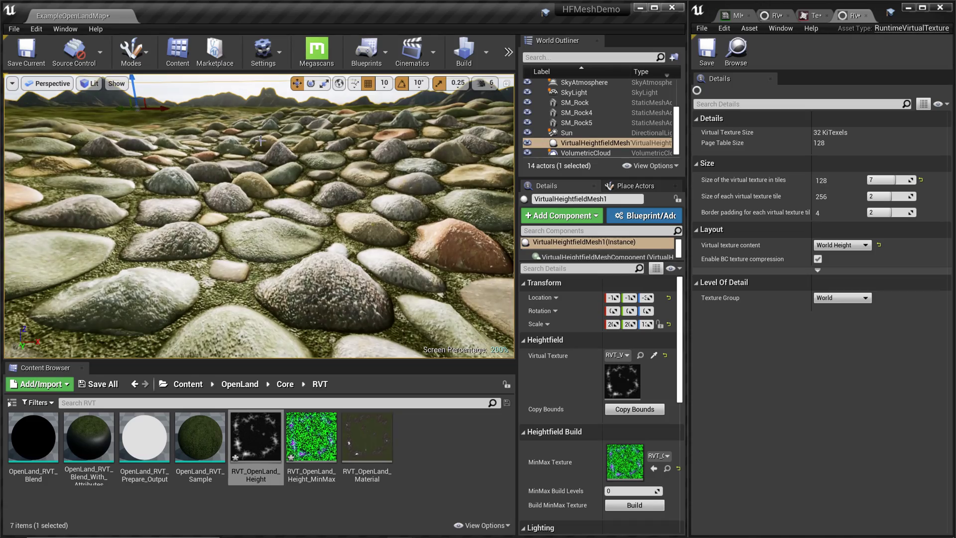
key("alt+p")
key("w")
key("Escape")
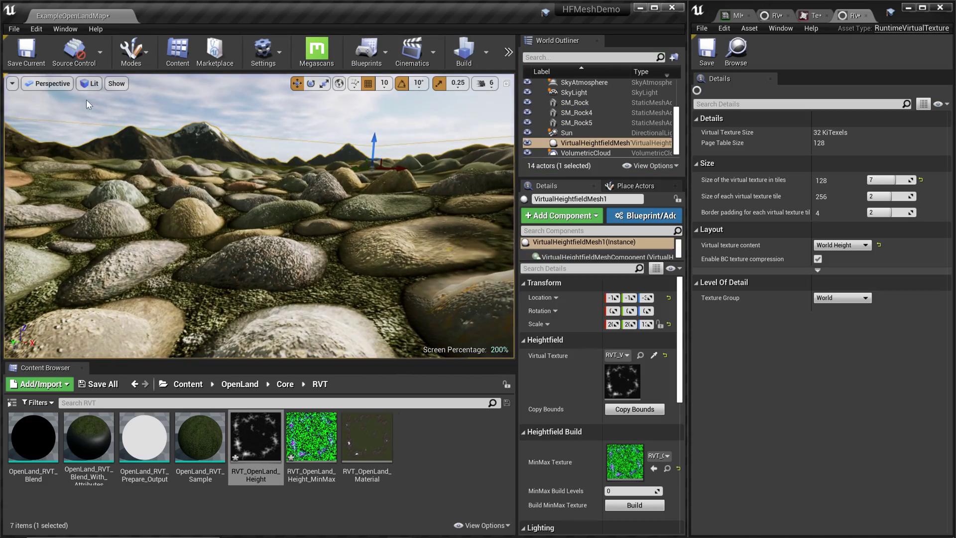
Step: Switch the viewport to Brush Wireframe and set the LOD 0 Screen Size of VirtualHeightfieldMesh1 to 5
left_click(90, 83)
left_click(123, 131)
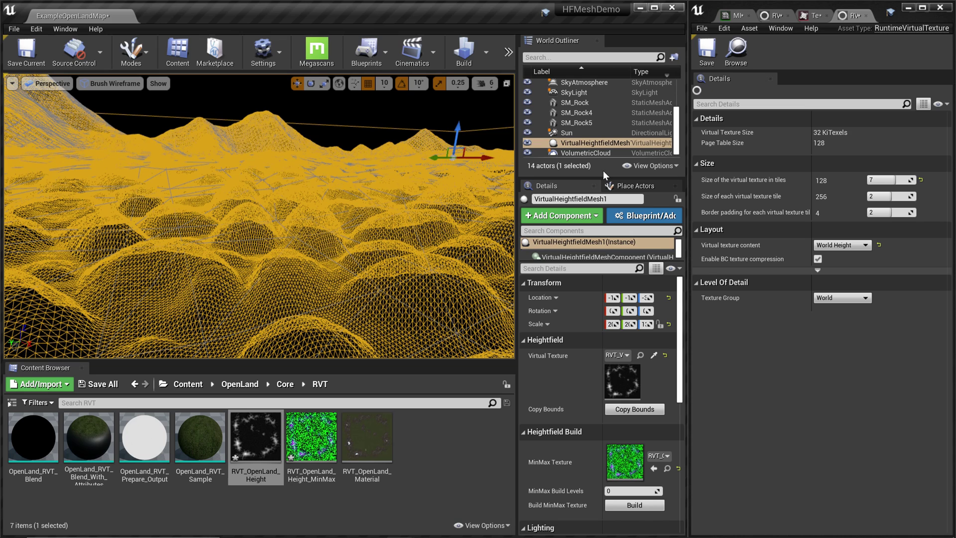
left_click(587, 133)
left_click(589, 141)
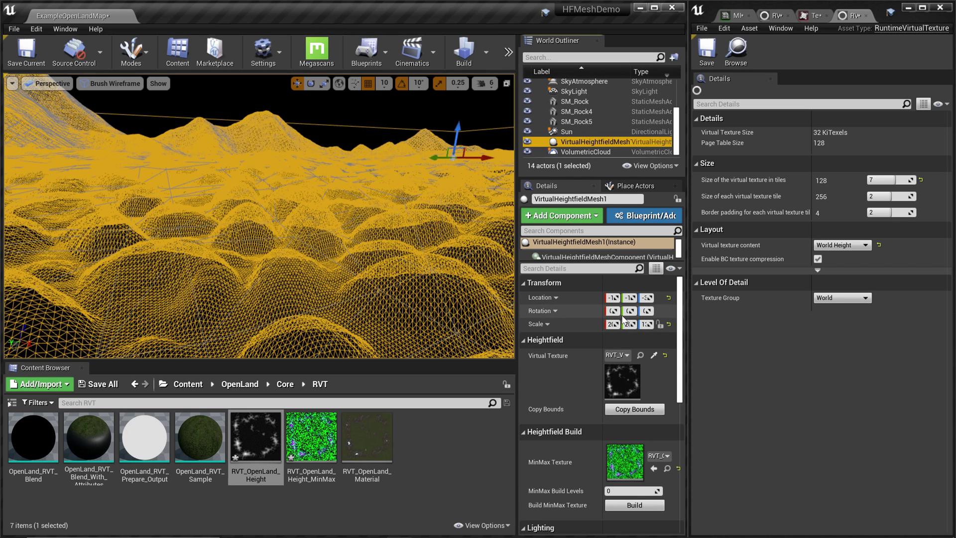
scroll(570, 361, "down", 5)
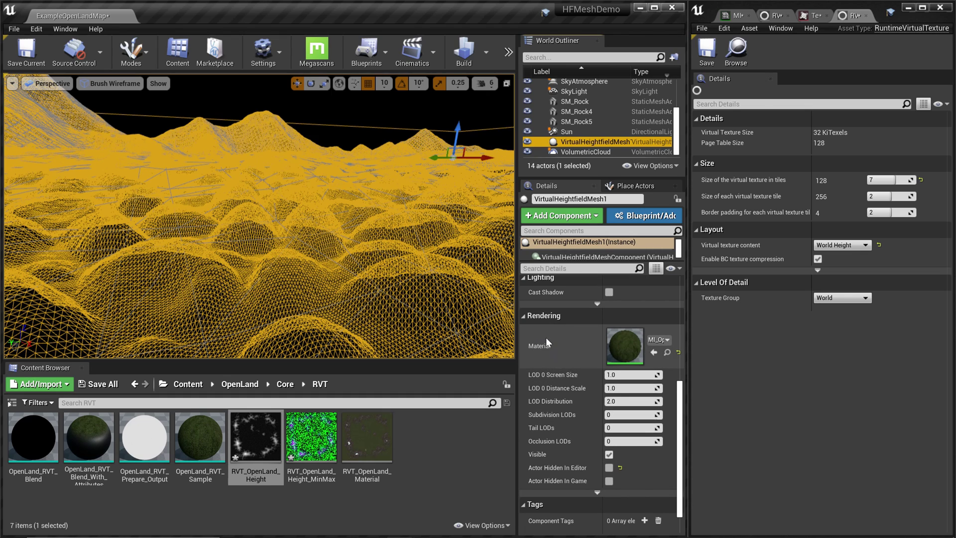
left_click(628, 375)
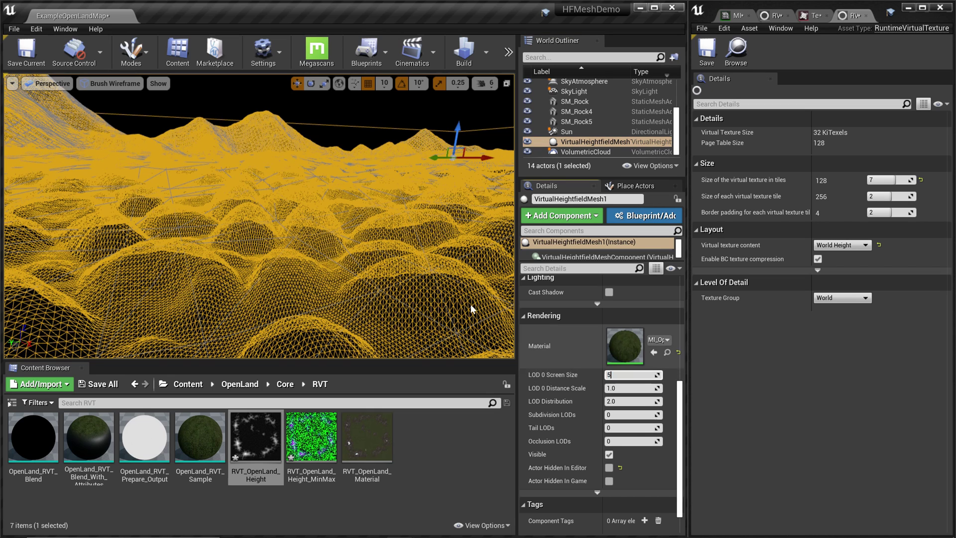
key("Return")
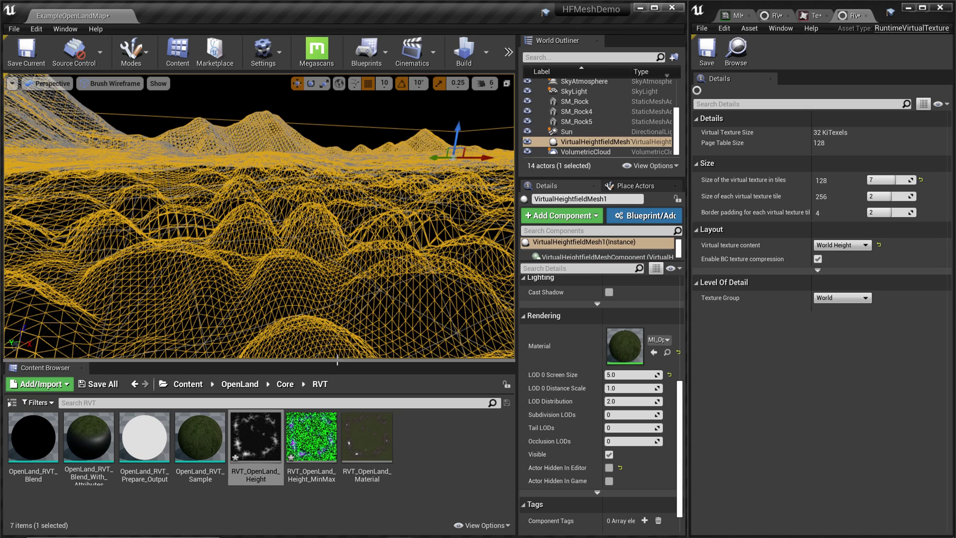
Step: Try a LOD 0 Distance Scale of 2, settle on 3, and set the mesh's LOD 0 Screen Size to 4
left_click(628, 388)
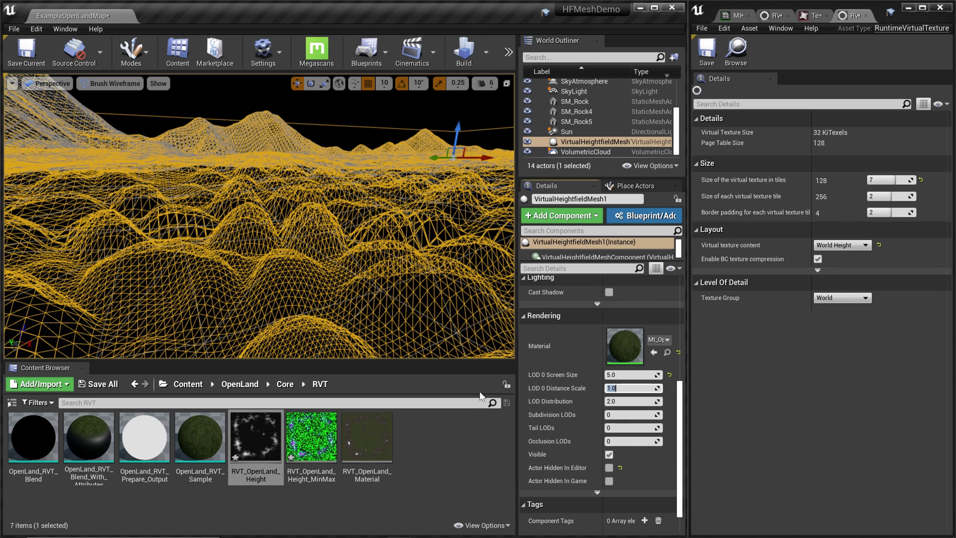
type("2")
key("Return")
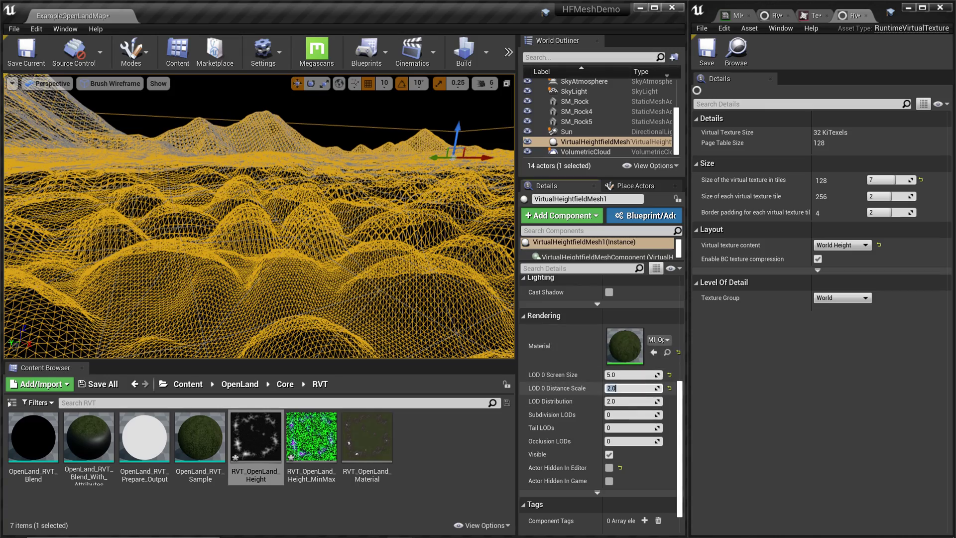
type("3")
key("Return")
right_click_drag(382, 295, 366, 344)
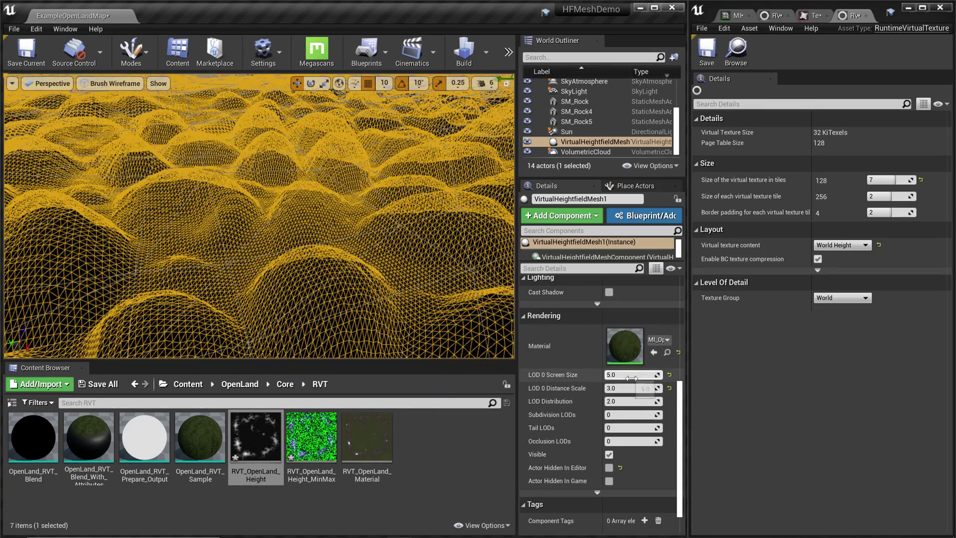
left_click_drag(631, 378, 622, 378)
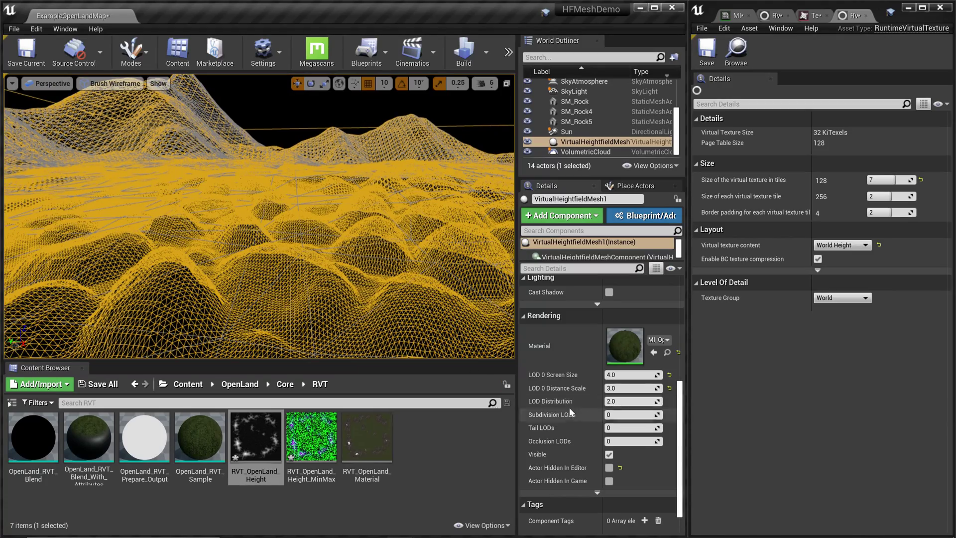
Step: Test the mesh's LOD Distribution at 1, restore its default, and settle on 1.5
left_click(617, 401)
type("1")
key("Return")
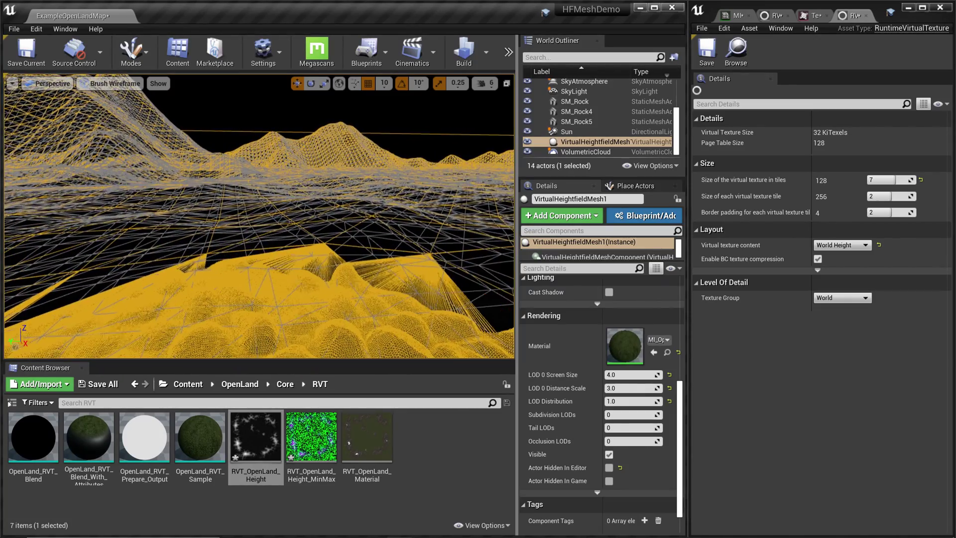
left_click(669, 401)
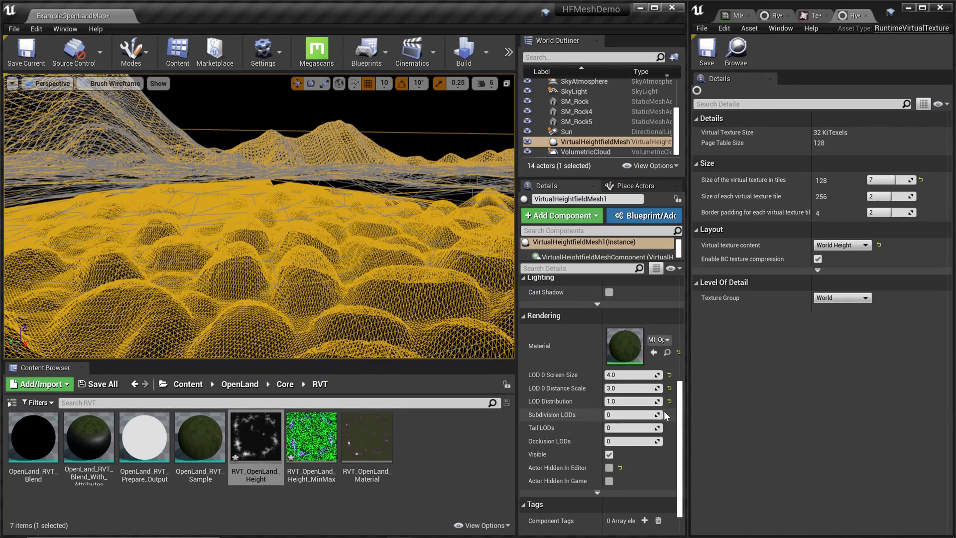
left_click(634, 404)
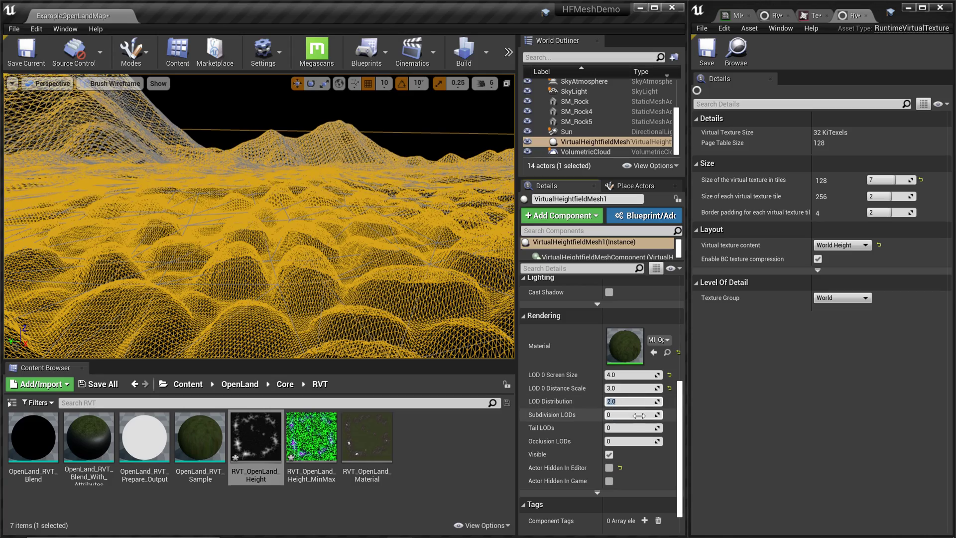
type("1.5")
key("Return")
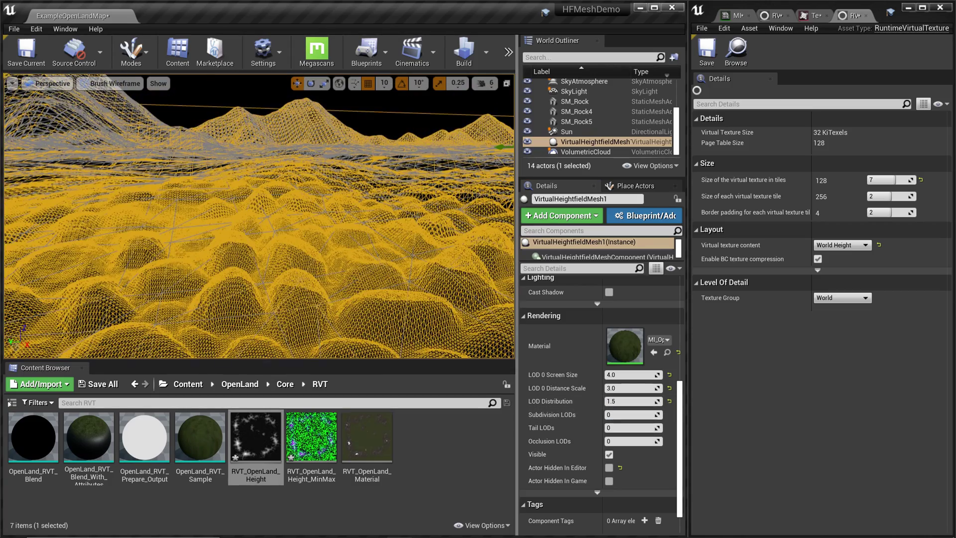
Step: Inspect the wireframe density up close, switch the viewport to Lit, and play through the cobblestones before stopping
key("w")
right_click_drag(259, 216, 258, 229)
right_click_drag(315, 182, 321, 190)
left_click(114, 83)
left_click(122, 110)
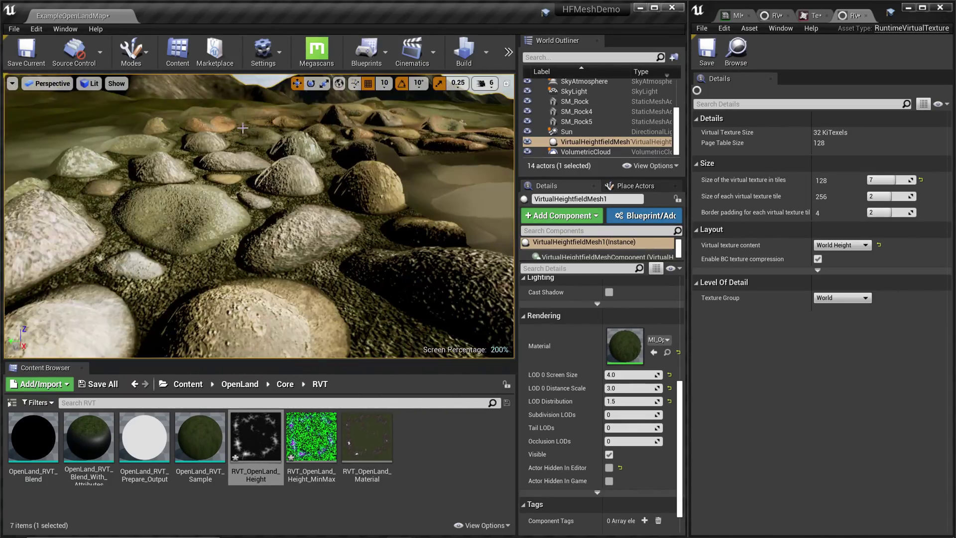
key("alt+p")
key("w")
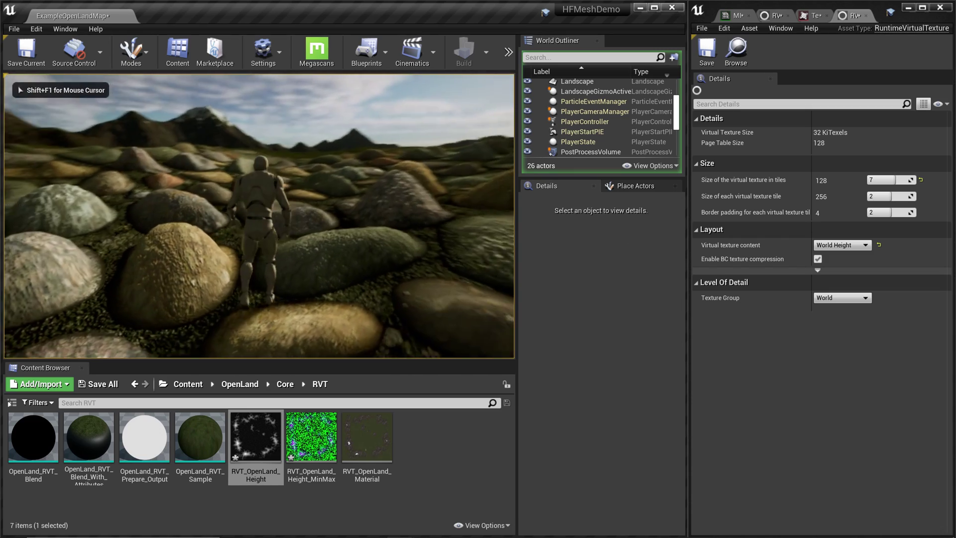
key("Escape")
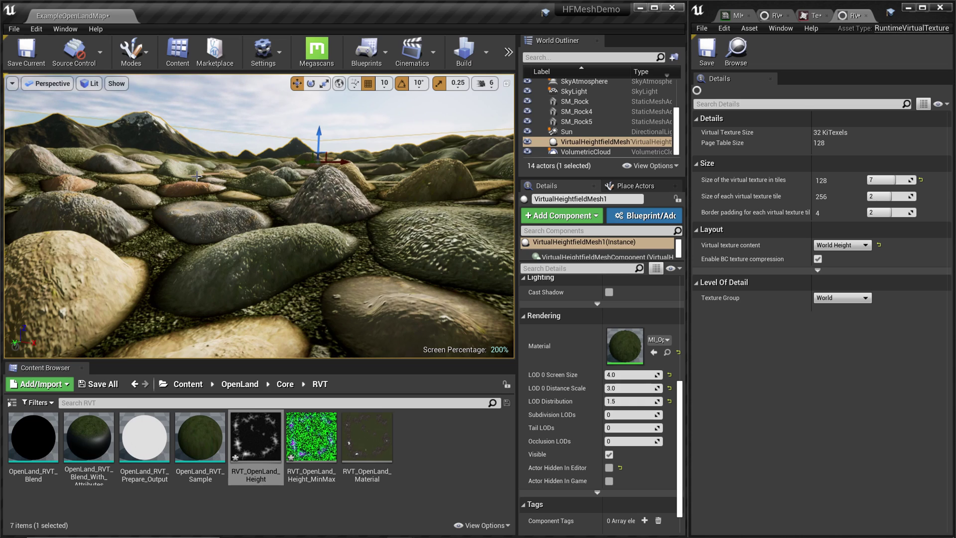
Step: Set the viewport's Screen Percentage to 100 and maximize the level editor window
left_click(12, 84)
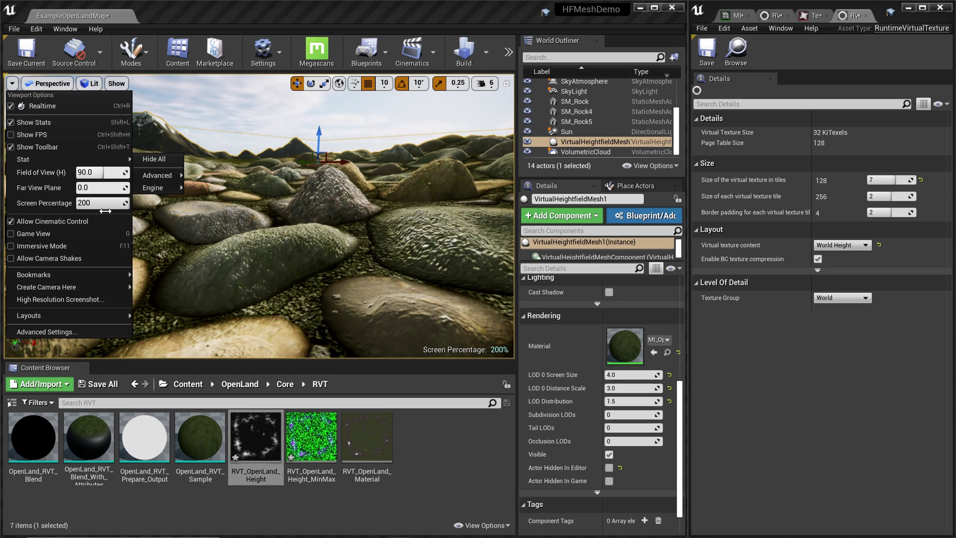
type("100")
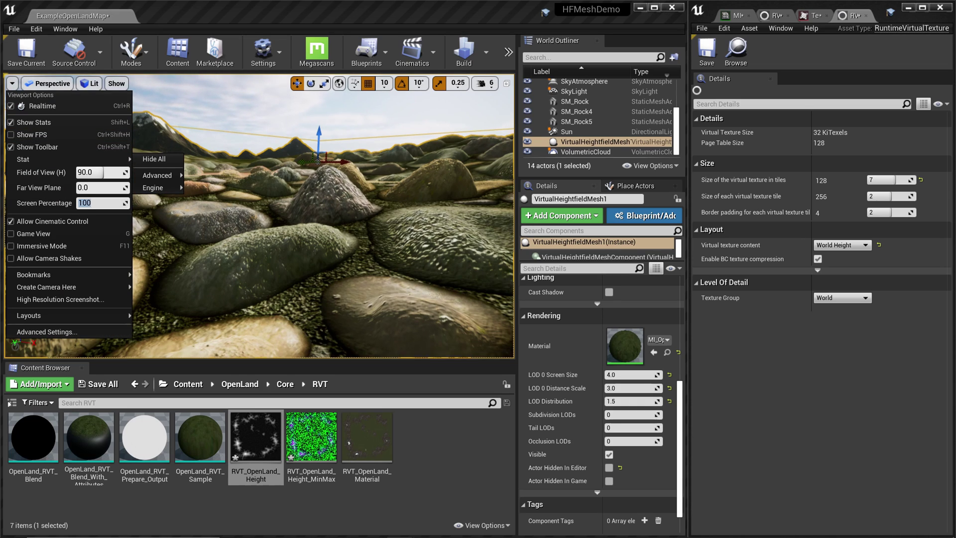
key("Return")
left_click(379, 248)
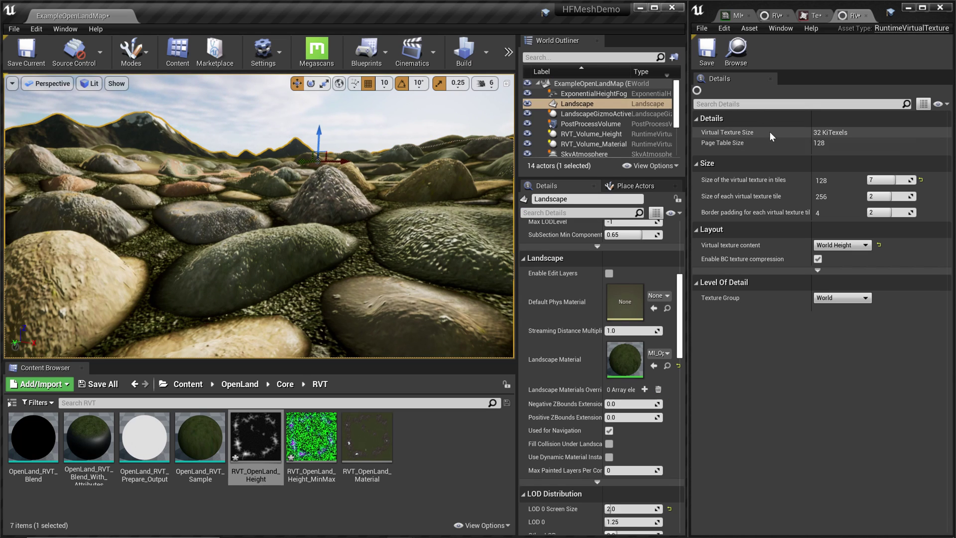
left_click(655, 7)
left_click(447, 291)
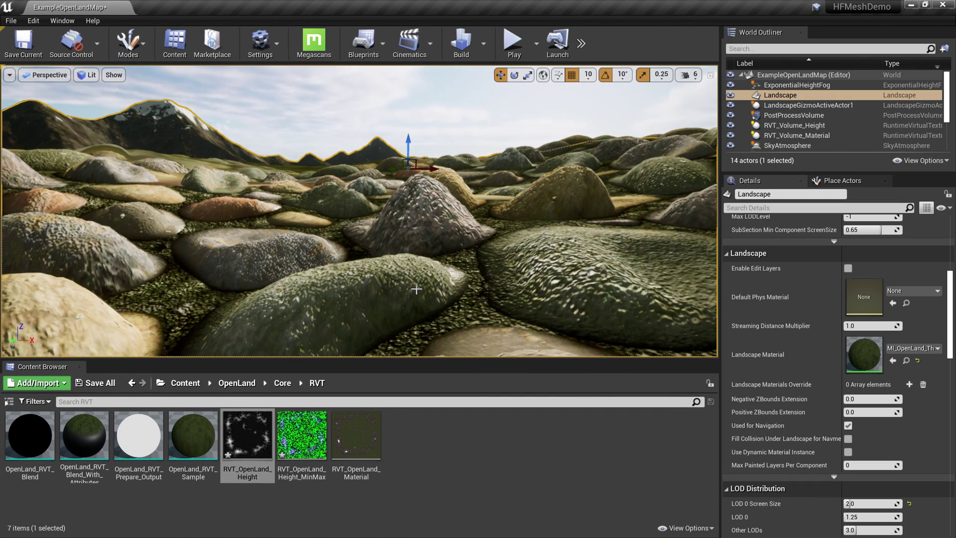
Step: Run the console commands stat fps and stat unit to display performance figures, and bring up the max FPS command
key("grave")
type("s")
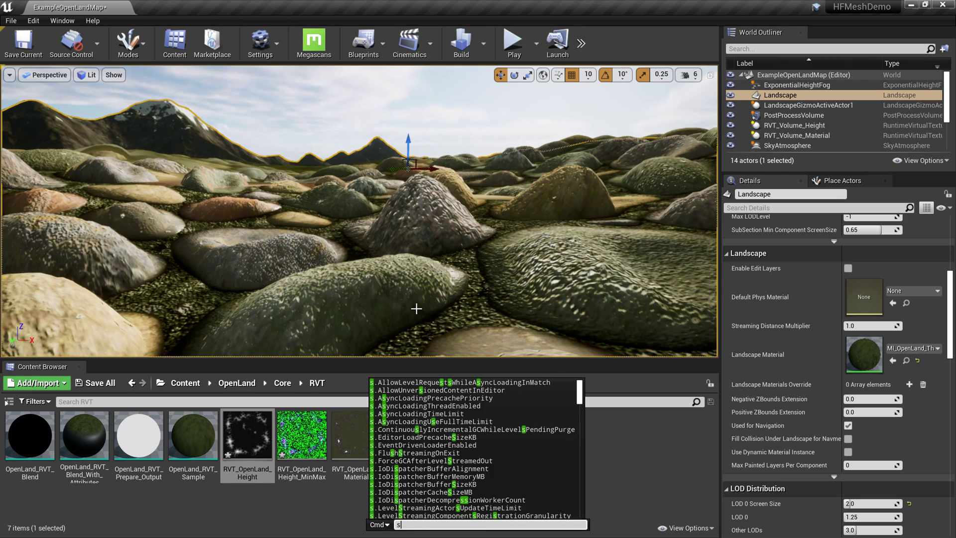
type("tat fps")
key("Return")
key("grave")
type("stat unit")
key("Return")
key("grave")
type("maxf")
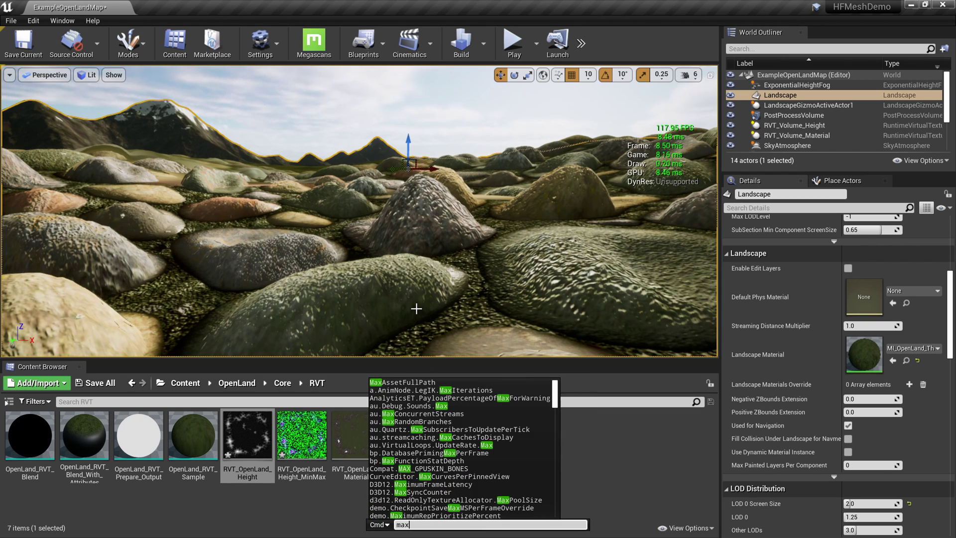
type("p")
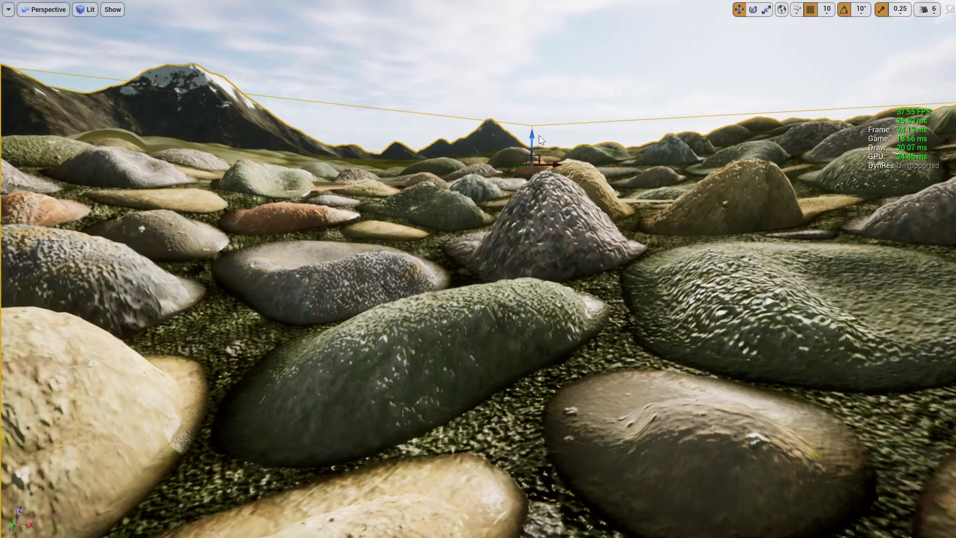
Step: Play the level full screen, walk the character across the cobblestones and grass, stop playing, and restore the normal editor layout
key("alt+p")
key("w")
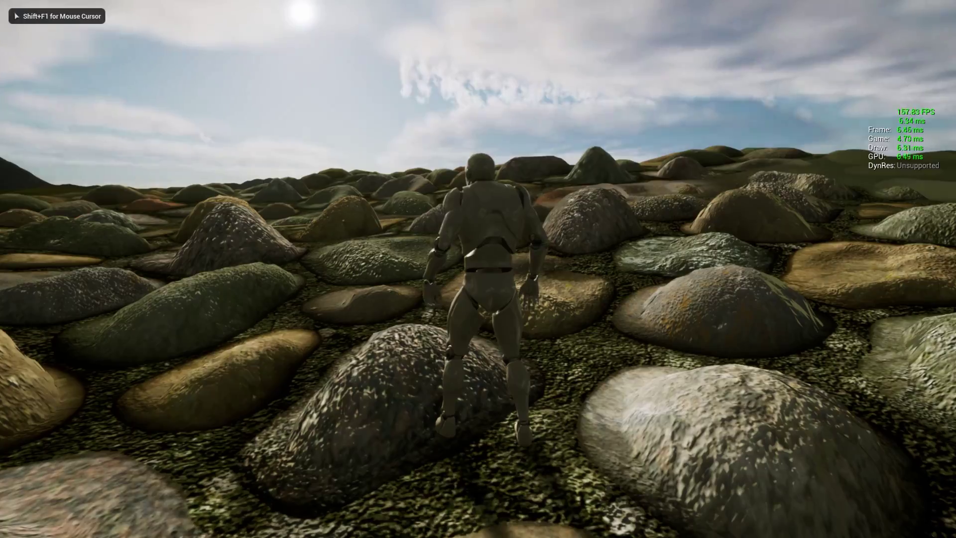
key("w")
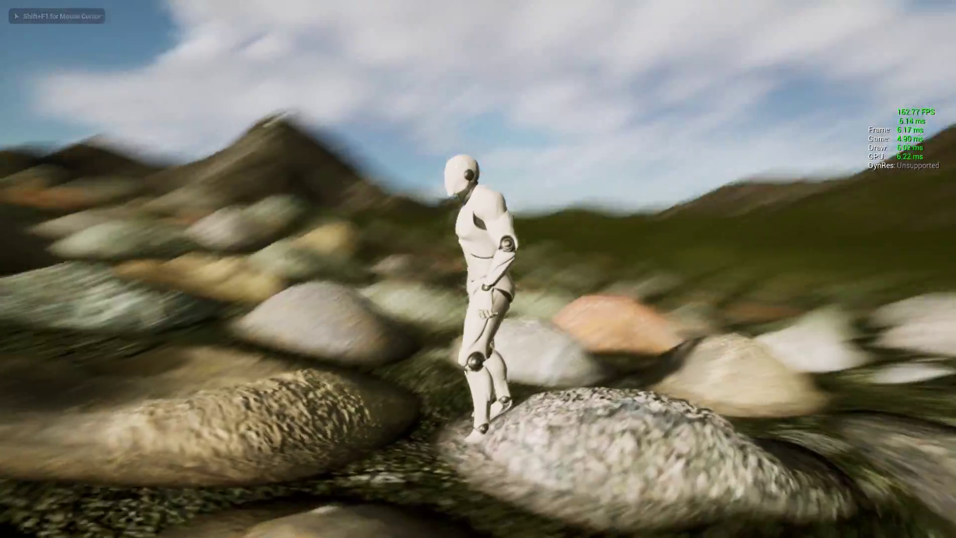
key("w")
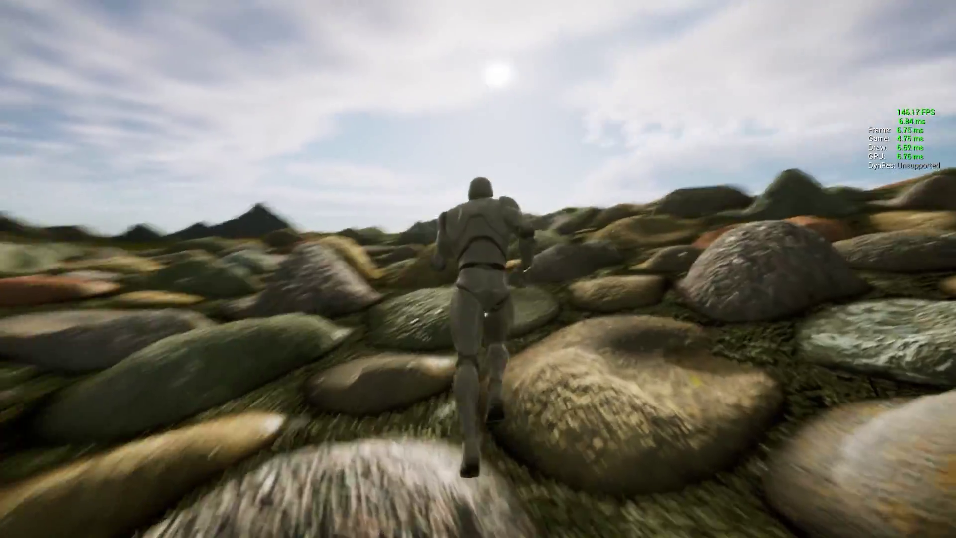
key("w")
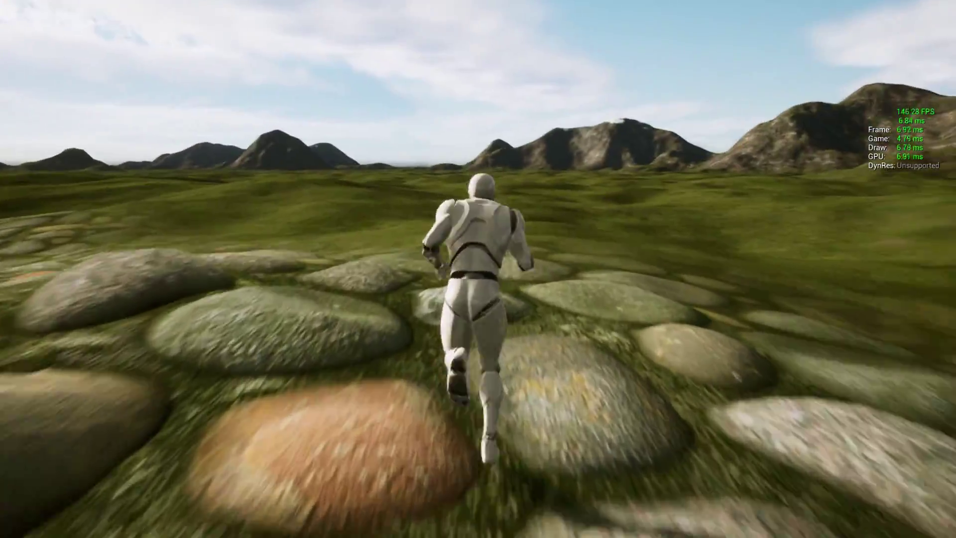
key("w")
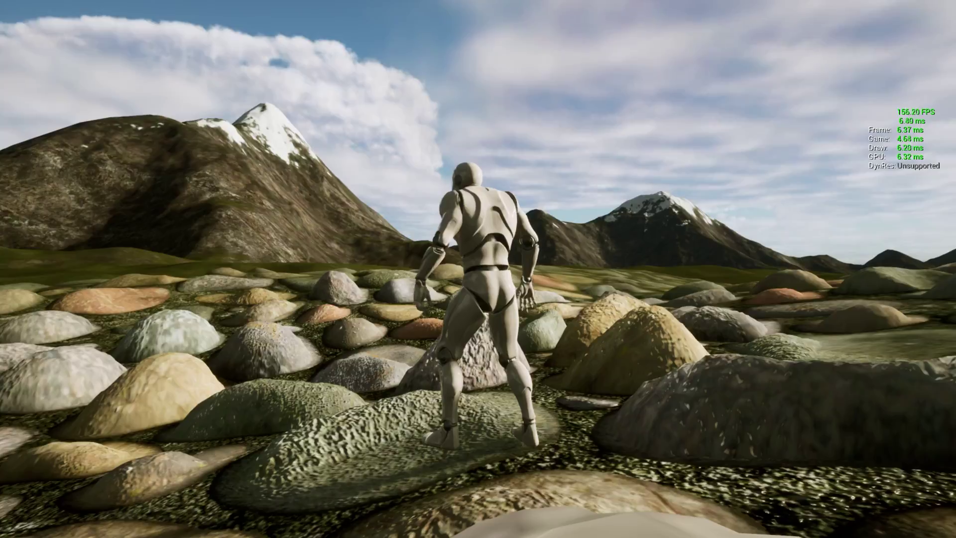
key("Escape")
right_click_drag(378, 179, 430, 242)
key("F11")
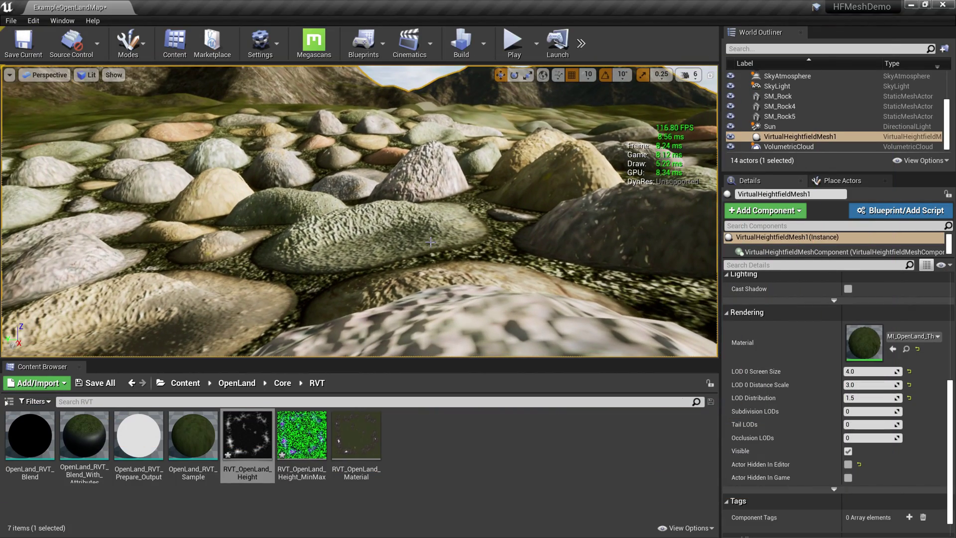
Step: Play the level in the viewport, walk the character over the cobblestones to check the performance figures, and stop playing
key("alt+p")
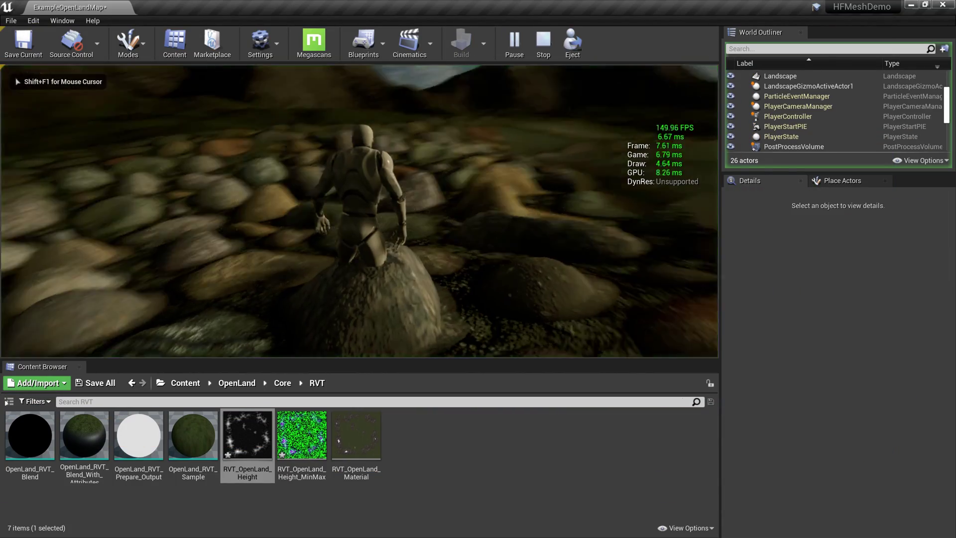
key("w")
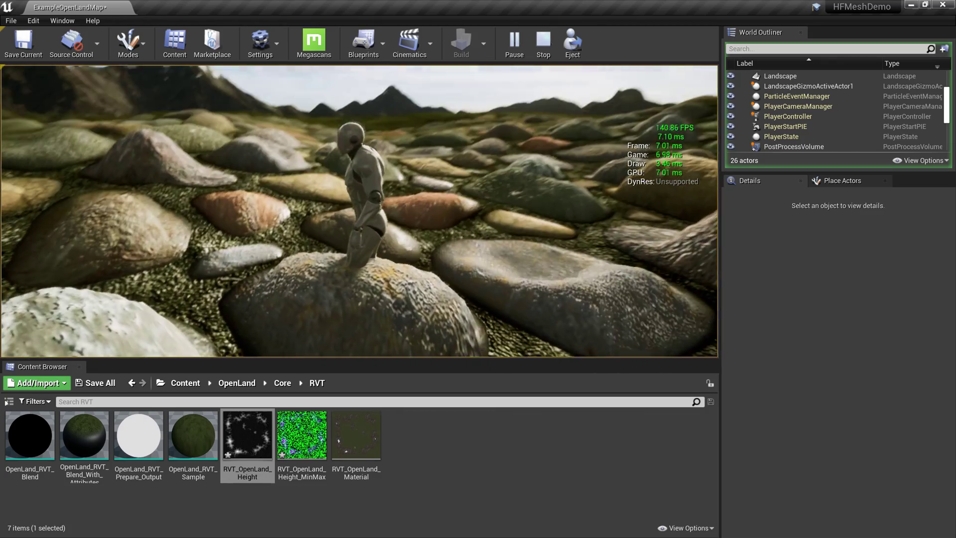
key("w")
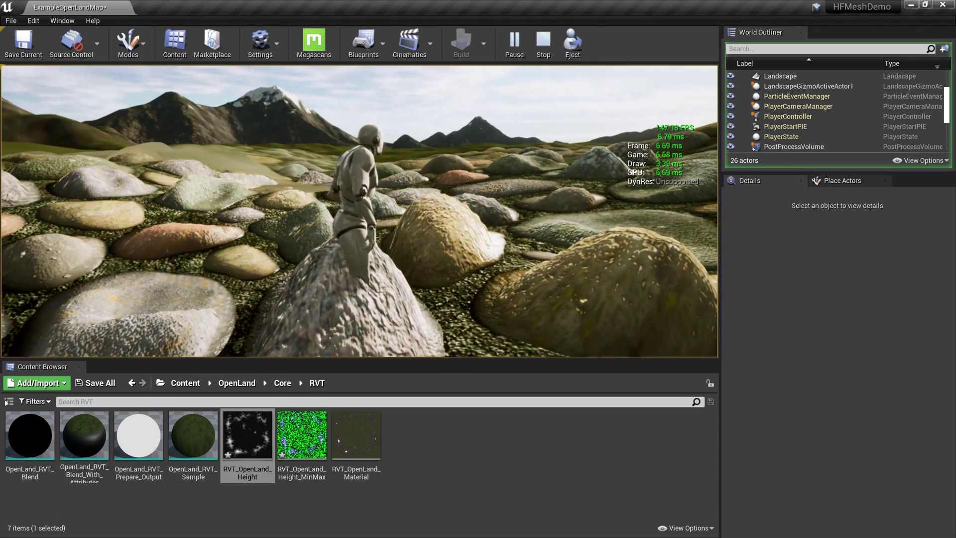
key("w")
key("w")
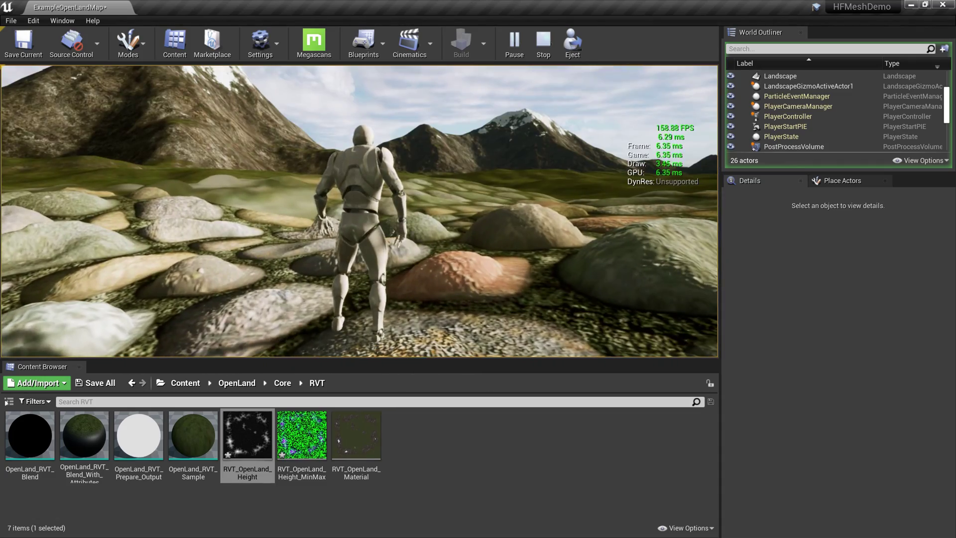
key("Escape")
Step: Toggle the VirtualHeightfieldMesh1 actor's visibility off and on, and examine its triangle density on the cobblestones in Brush Wireframe view
left_click(730, 136)
left_click(730, 136)
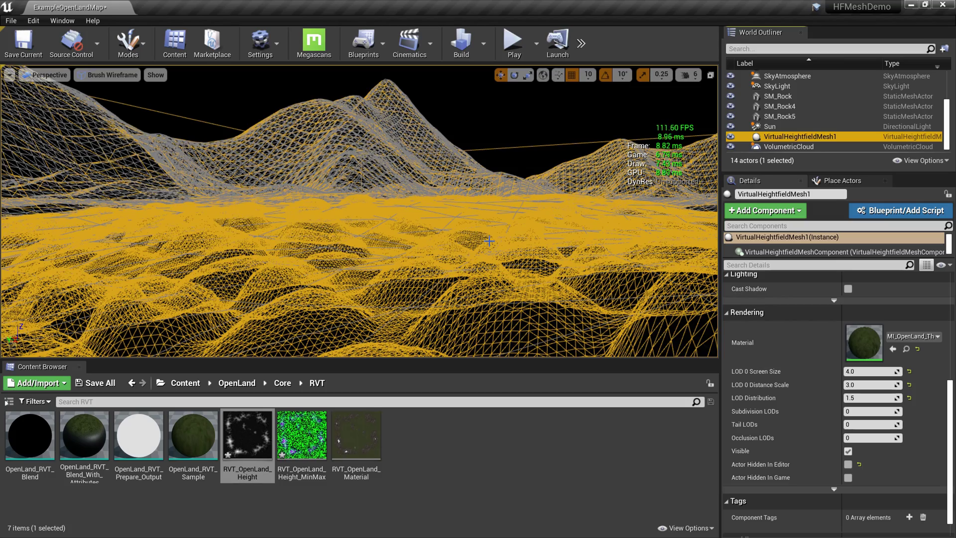
right_click_drag(489, 241, 504, 273)
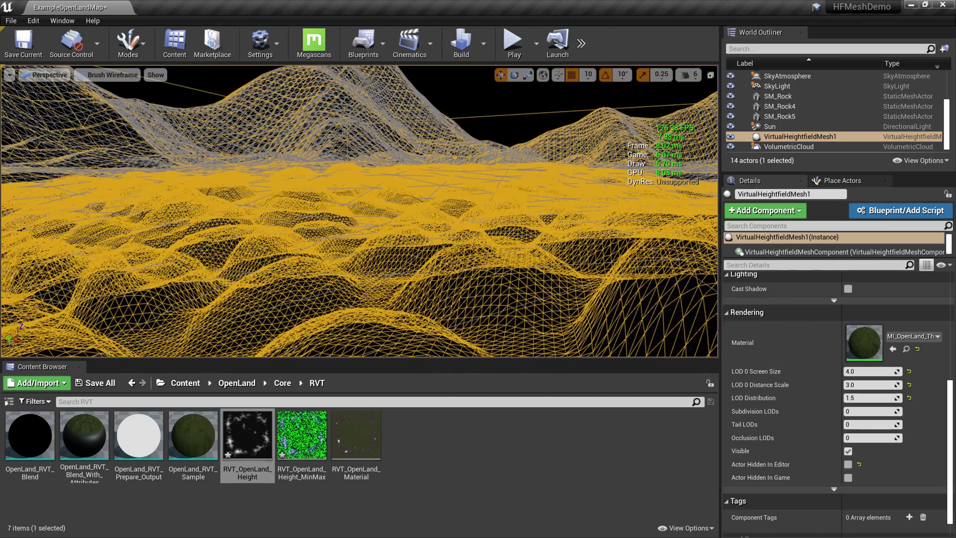
scroll(489, 241, "up", 5)
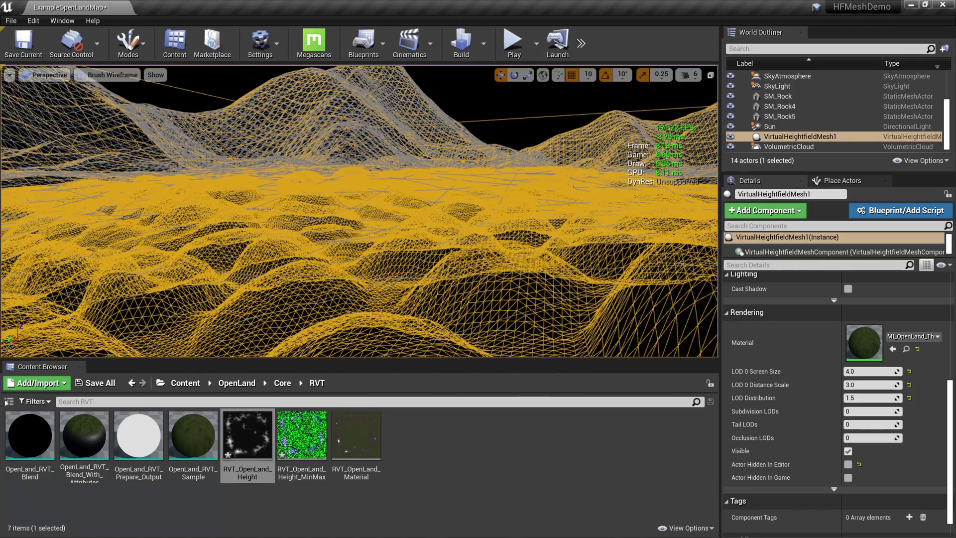
scroll(489, 241, "up", 2)
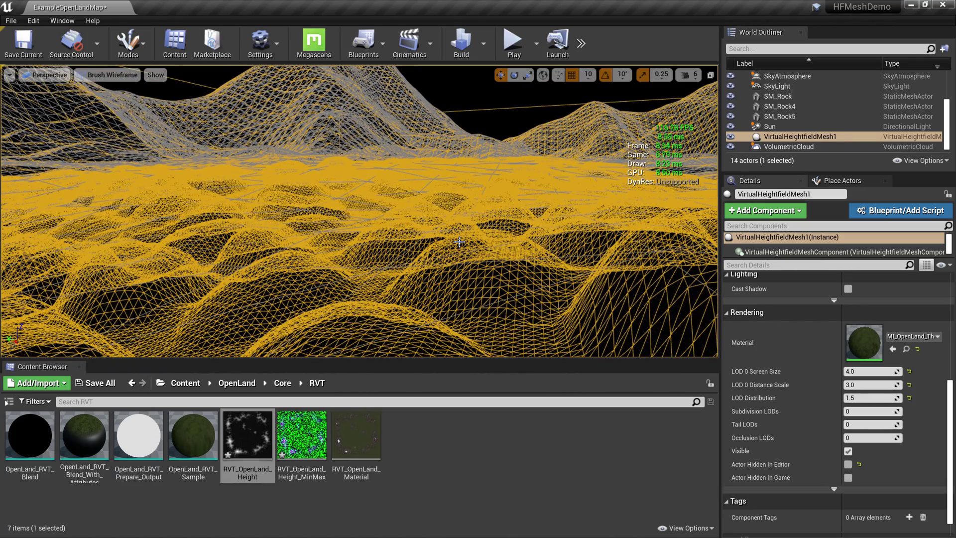
scroll(459, 242, "up", 3)
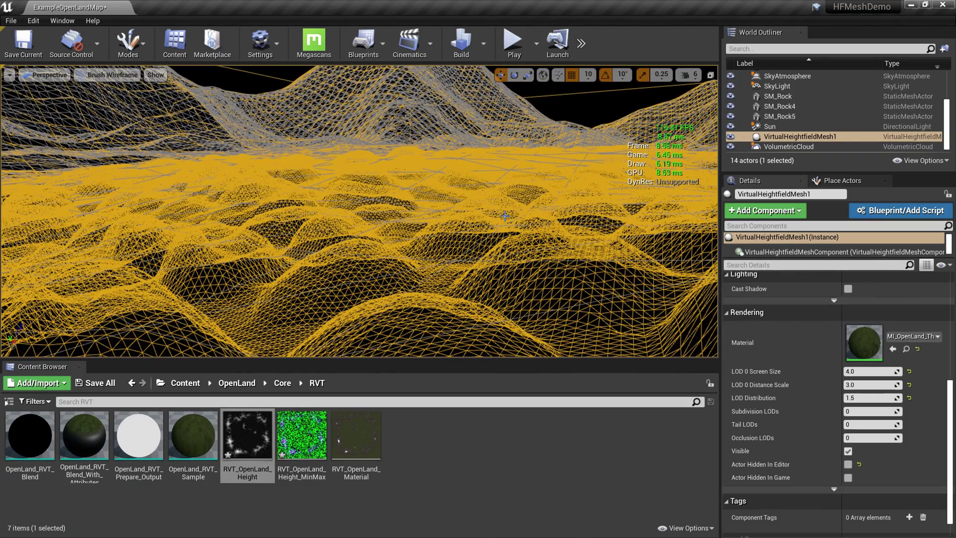
scroll(505, 216, "up", 3)
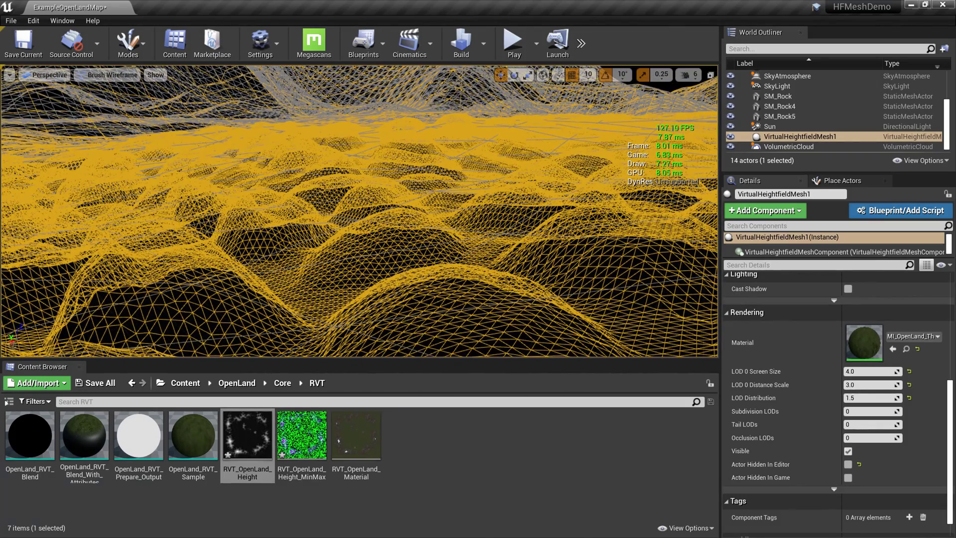
scroll(505, 216, "down", 4)
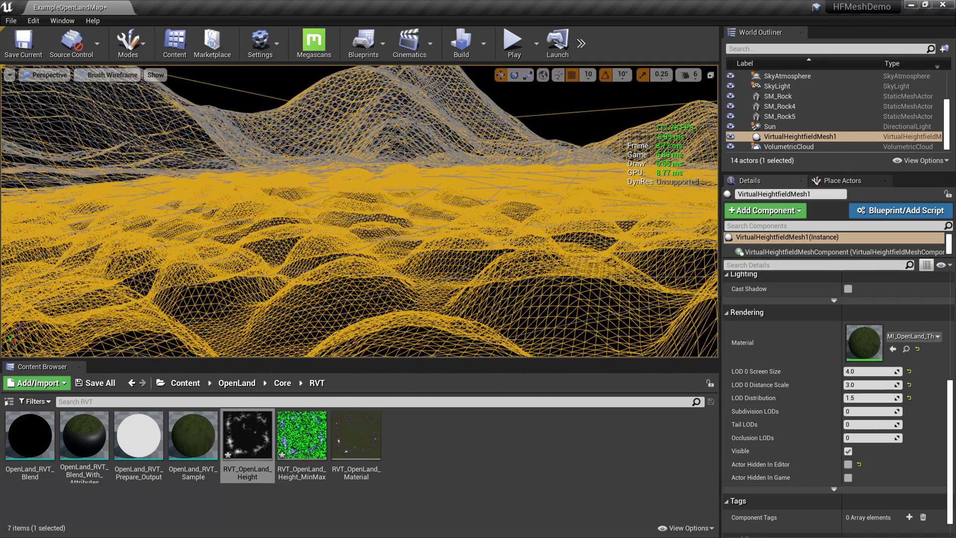
right_click_drag(505, 216, 479, 219)
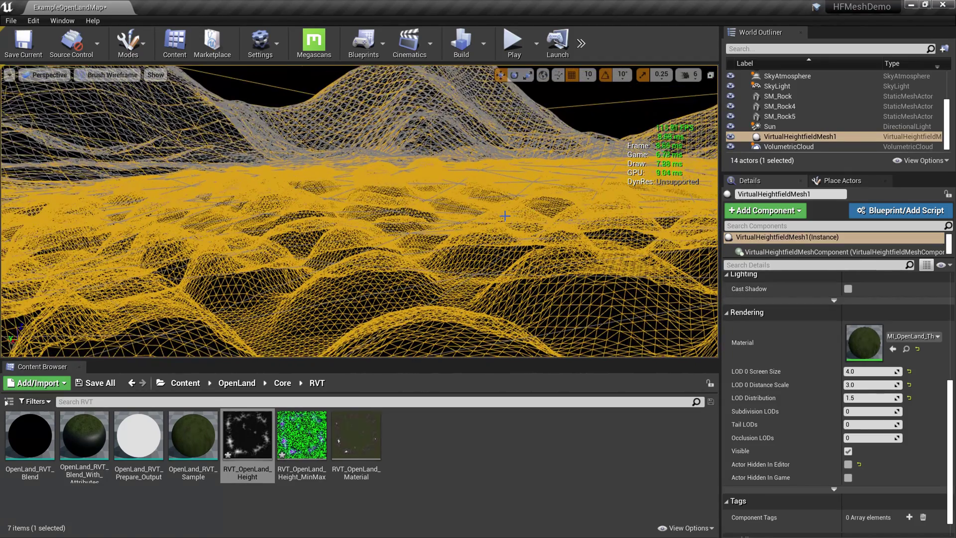
Step: Select the Landscape in the wireframe view, and pick the RVT_Volume_Material actor
left_click(505, 216)
left_click(794, 135)
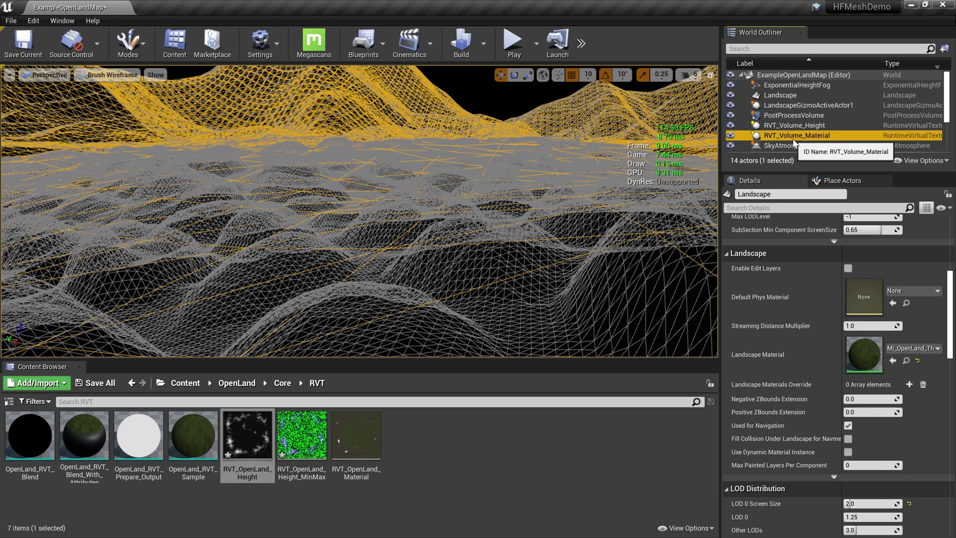